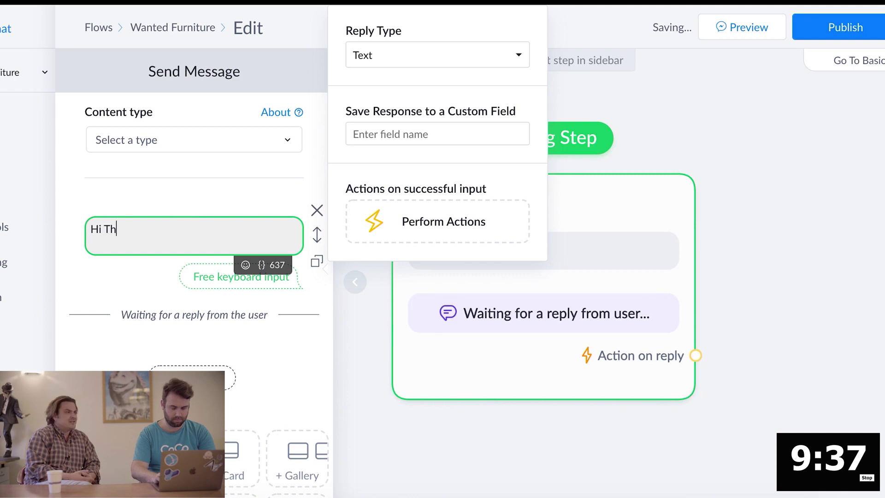
# Complete the greeting so it reads 'Hi , Thanks for visiting us.'
pyautogui.press('BackSpace')
pyautogui.press('BackSpace')
pyautogui.press('BackSpace')
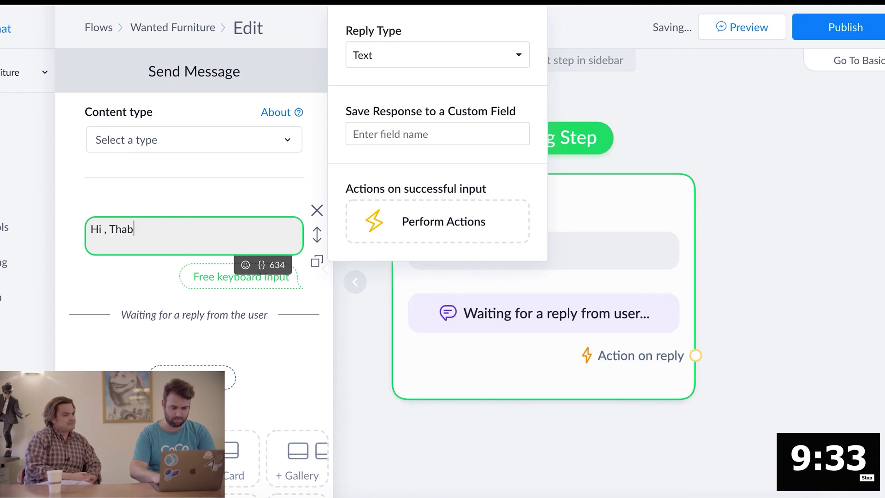
pyautogui.write(', Thanks ')
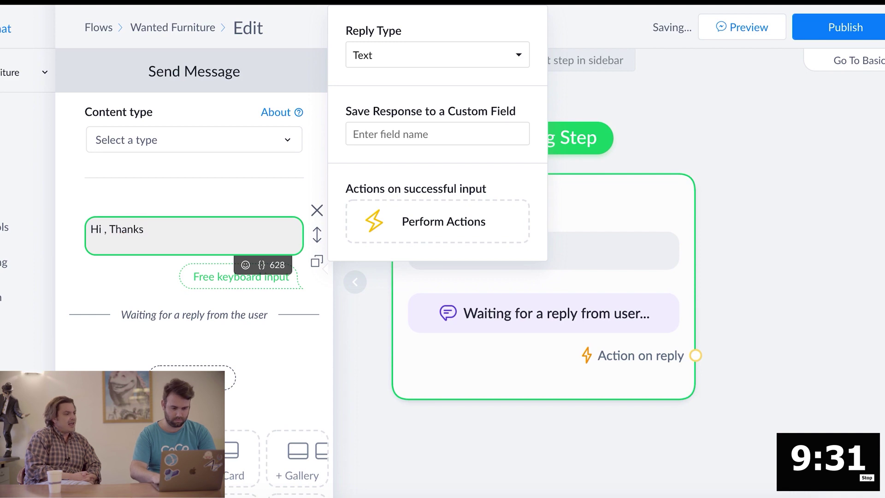
pyautogui.write('for visit')
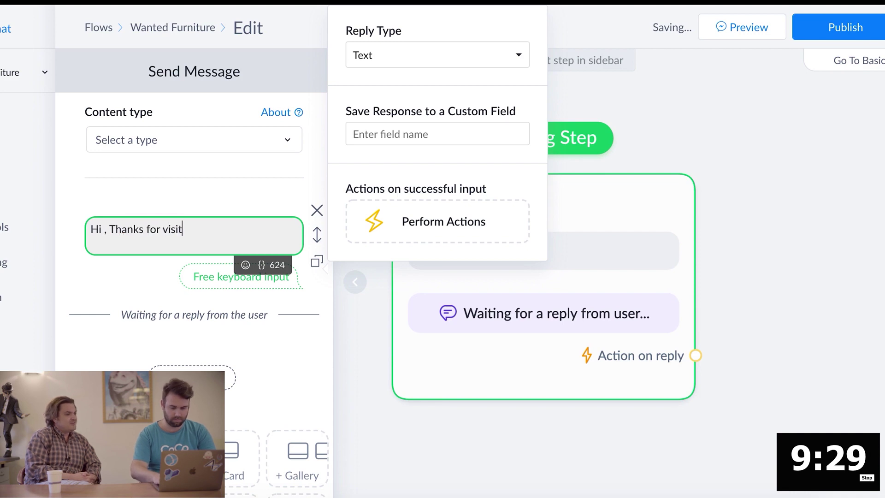
pyautogui.write('ing us')
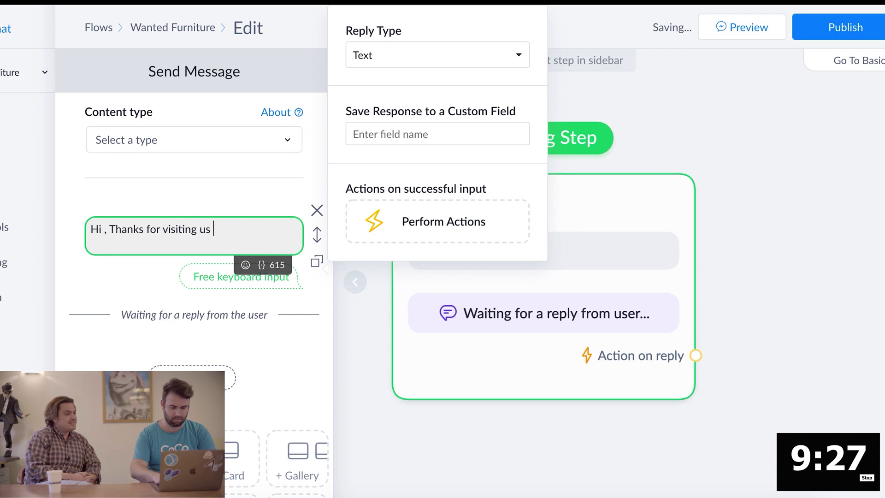
pyautogui.press('BackSpace')
pyautogui.write('.')
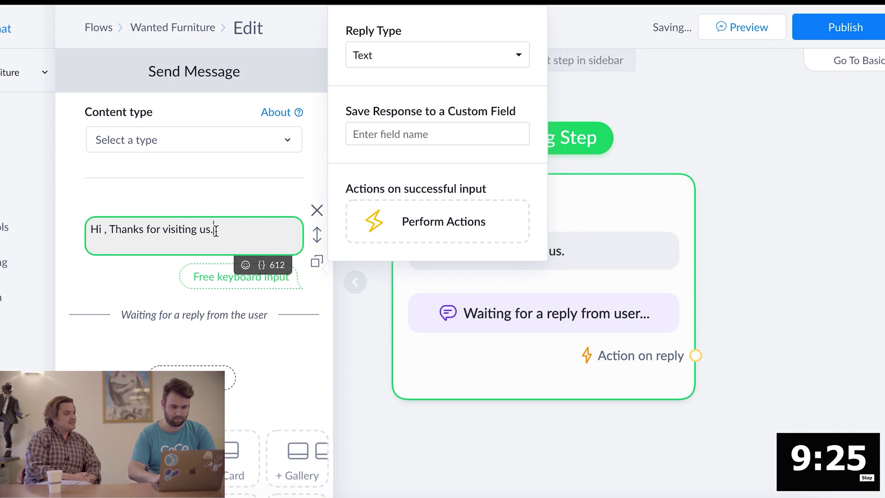
pyautogui.click(176, 280)
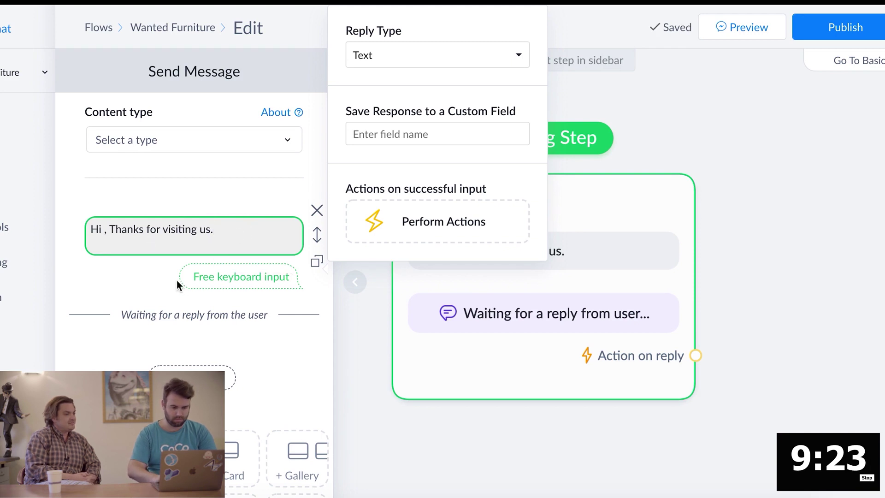
# Close the Send Message editor and bring up the next-step choices
pyautogui.click(394, 428)
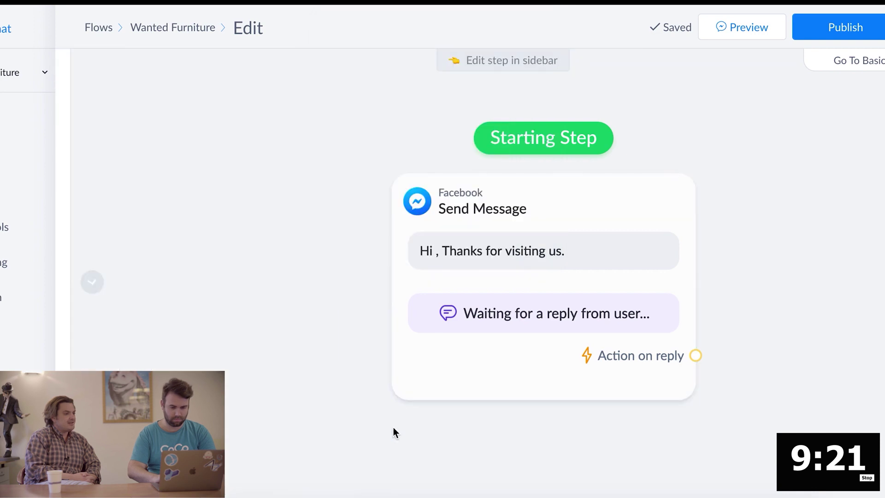
pyautogui.click(636, 209)
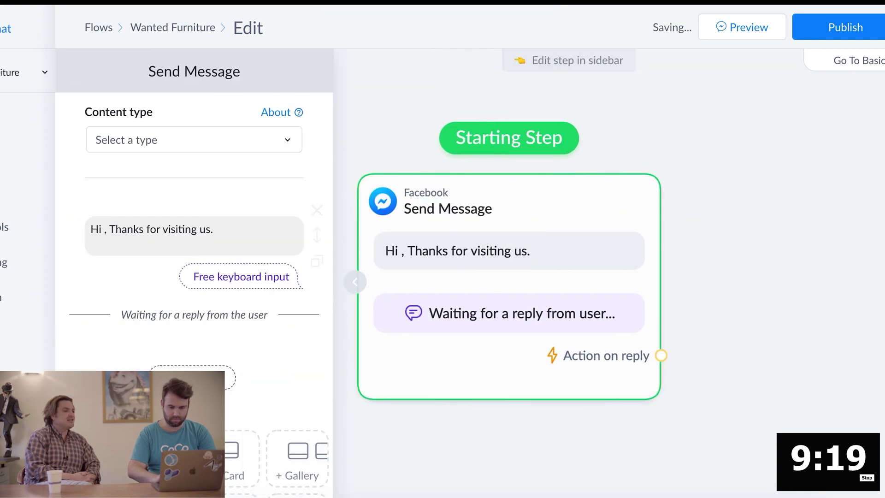
pyautogui.click(428, 458)
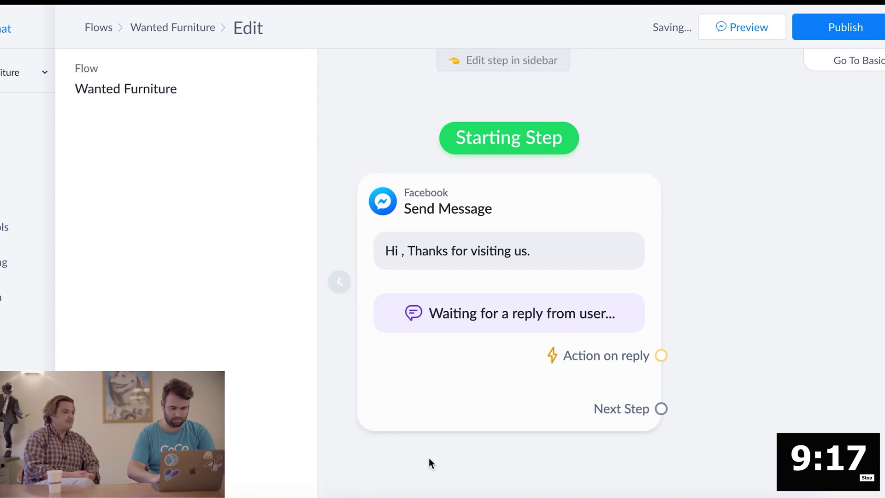
pyautogui.click(881, 104)
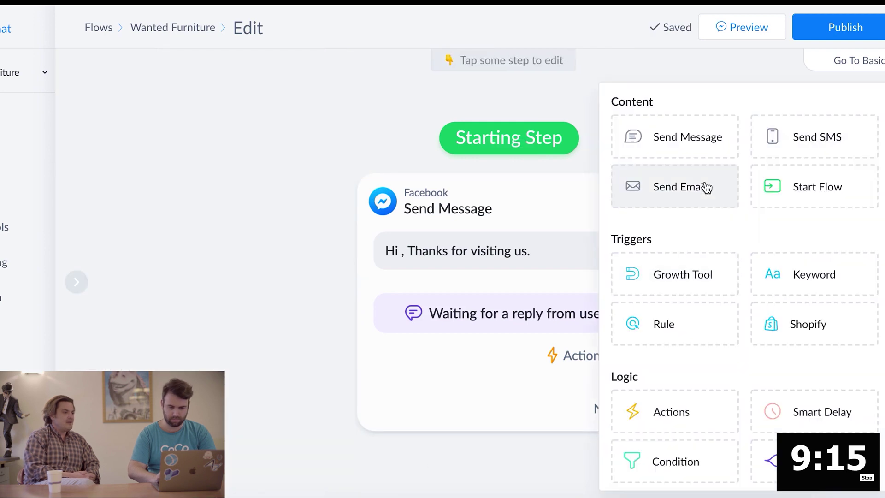
# Add an Actions step beside Send Message and link the welcome message to it
pyautogui.click(698, 402)
pyautogui.moveTo(624, 310); pyautogui.dragTo(775, 283)
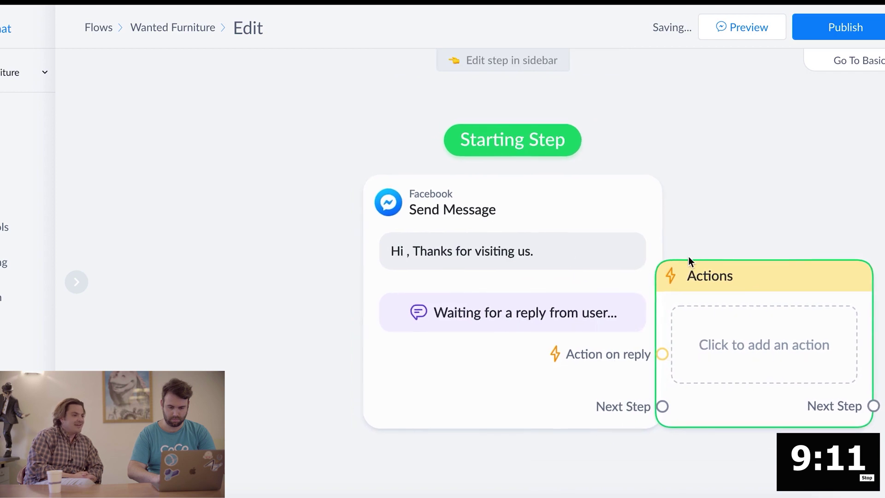
pyautogui.scroll(-2, 688, 256)
pyautogui.scroll(-3, 688, 257)
pyautogui.moveTo(614, 230); pyautogui.dragTo(346, 172)
pyautogui.moveTo(745, 267); pyautogui.dragTo(583, 219)
pyautogui.click(406, 276)
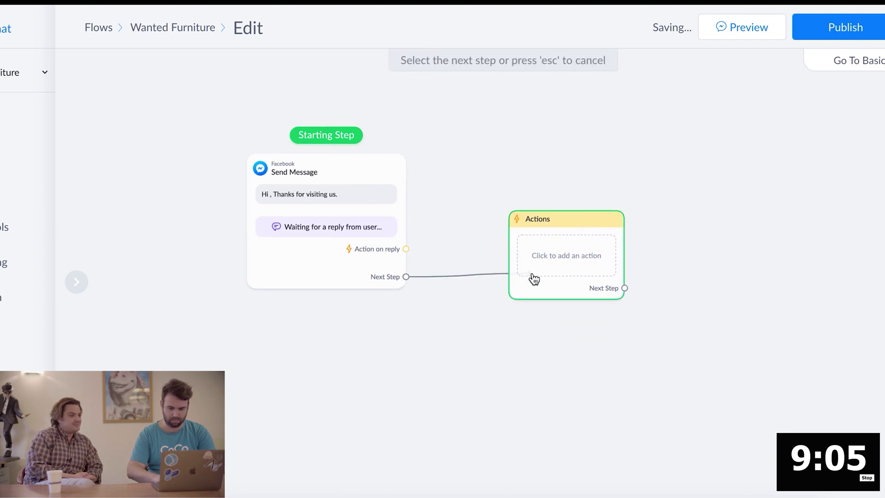
pyautogui.click(534, 278)
# Add an External Request action to the Actions step and open it for editing
pyautogui.click(558, 264)
pyautogui.click(222, 147)
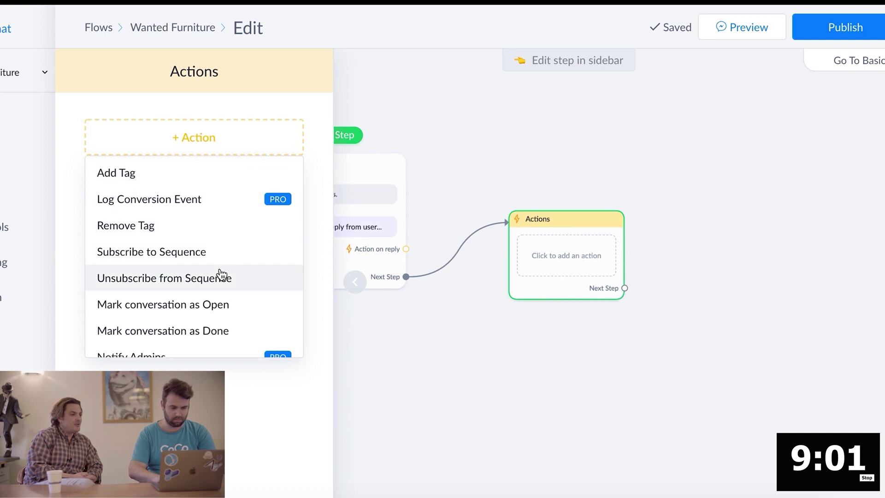
pyautogui.scroll(-5, 219, 290)
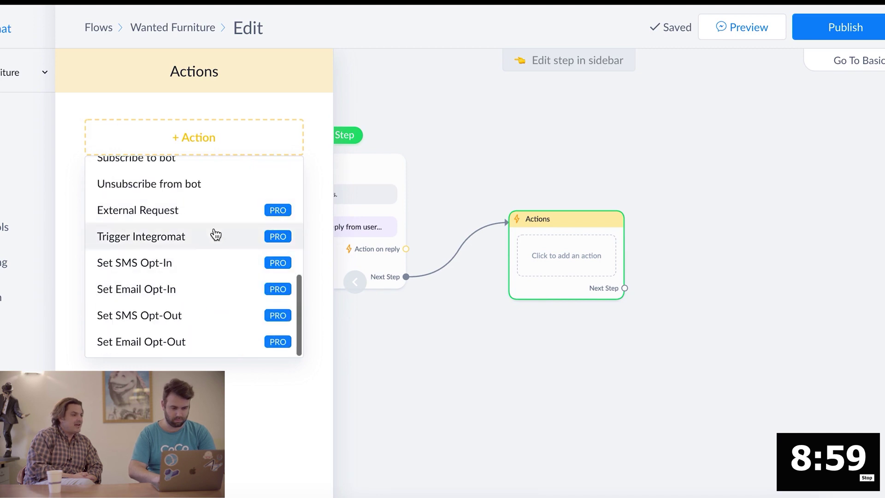
pyautogui.click(216, 210)
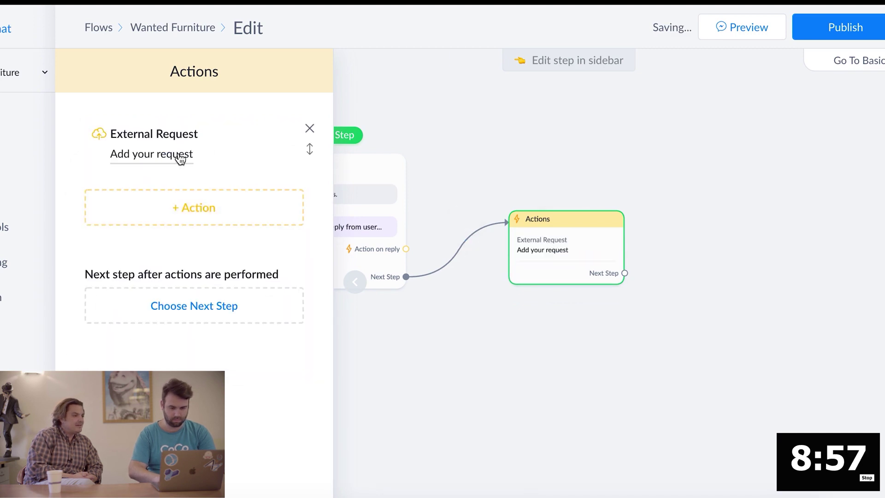
pyautogui.click(179, 156)
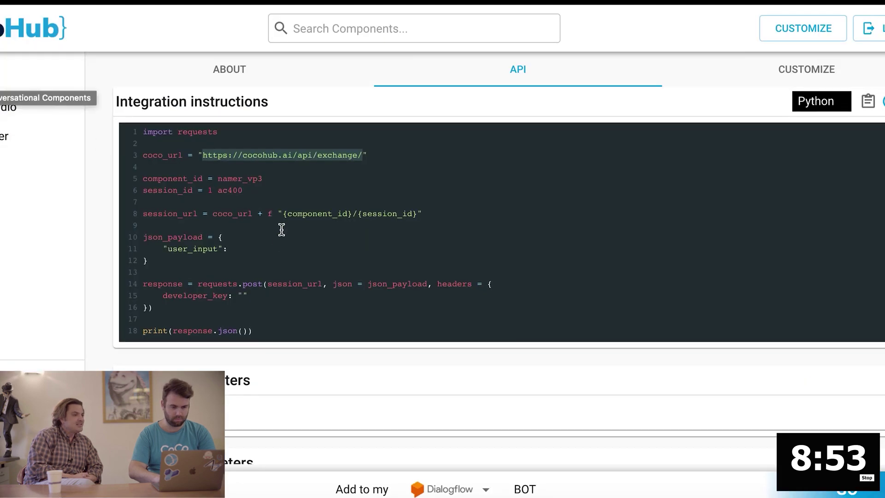
pyautogui.click(240, 72)
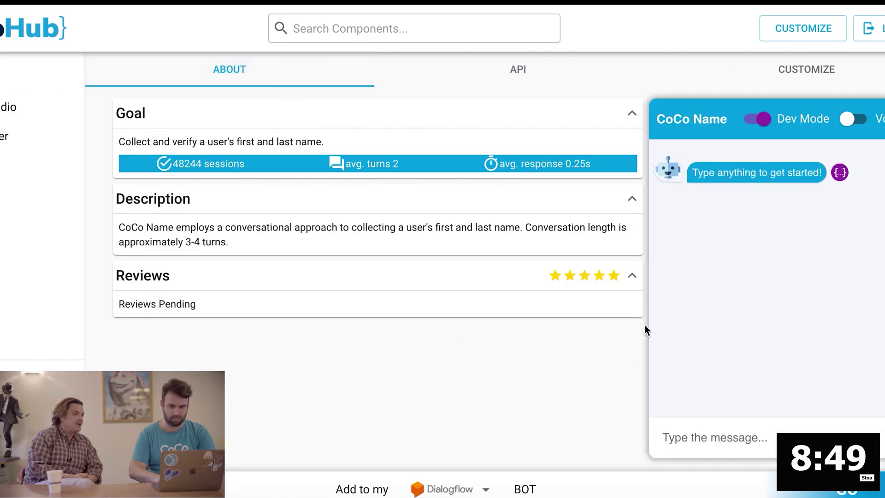
pyautogui.click(552, 83)
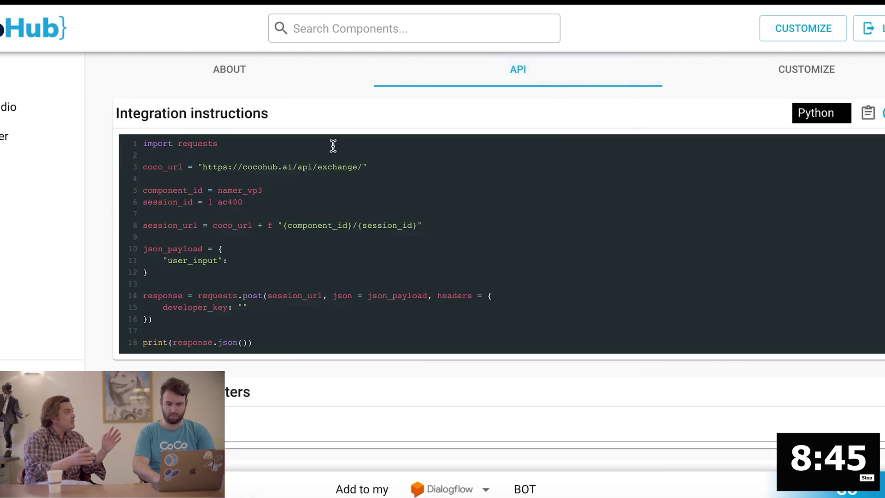
pyautogui.moveTo(368, 169); pyautogui.dragTo(202, 165)
pyautogui.press('super+c')
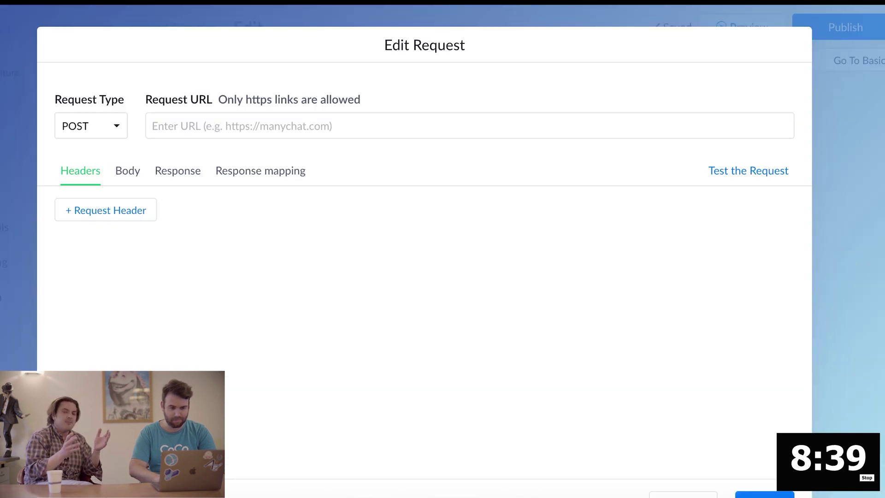
pyautogui.click(274, 134)
pyautogui.press('super+v')
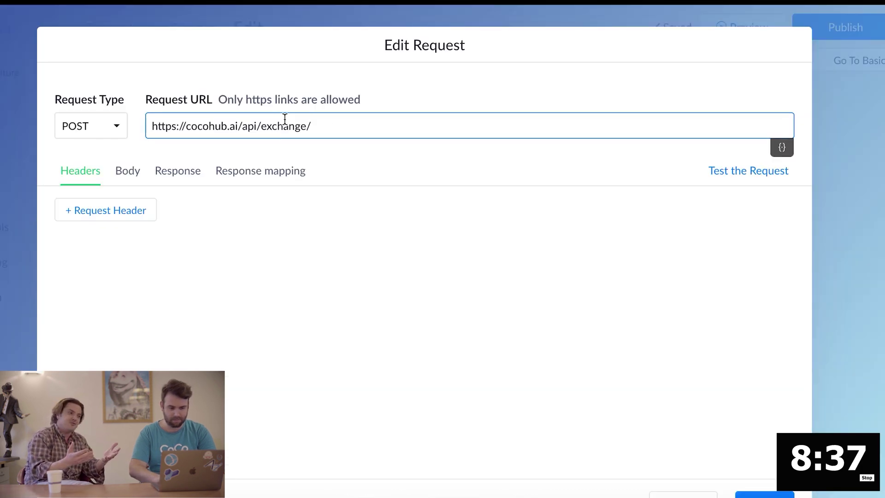
pyautogui.write('d')
pyautogui.press('Tab')
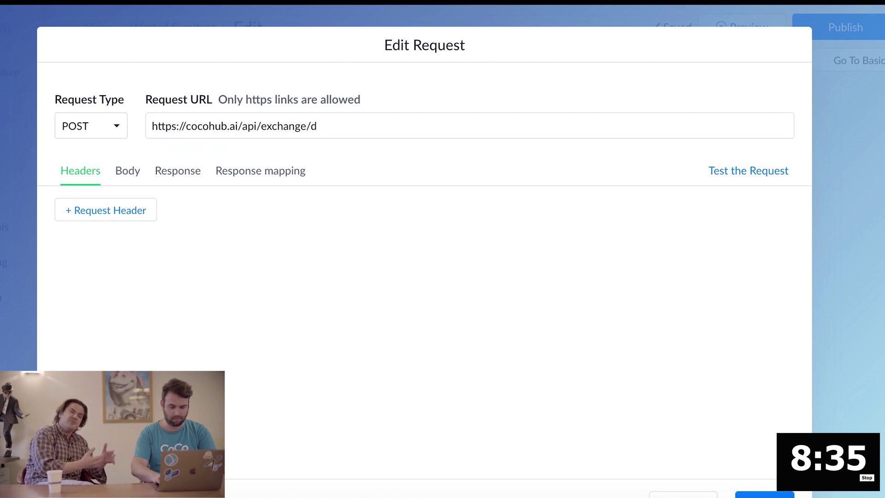
pyautogui.click(339, 129)
pyautogui.press('BackSpace')
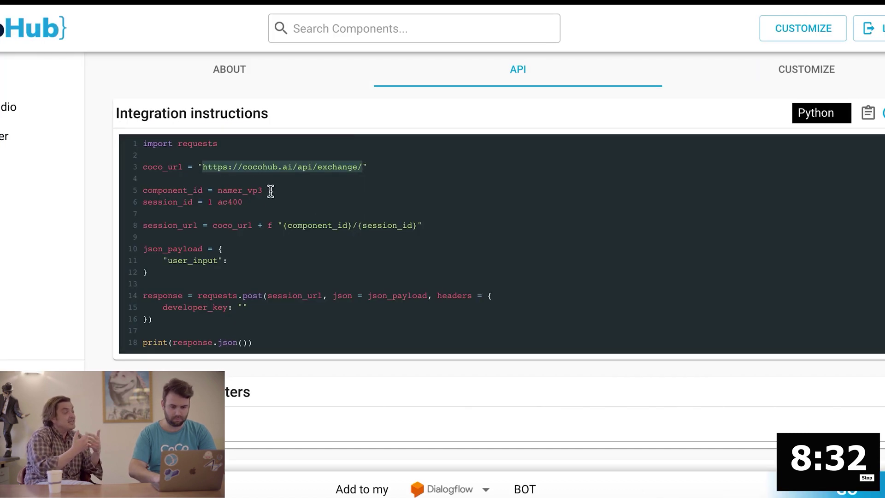
pyautogui.doubleClick(254, 185)
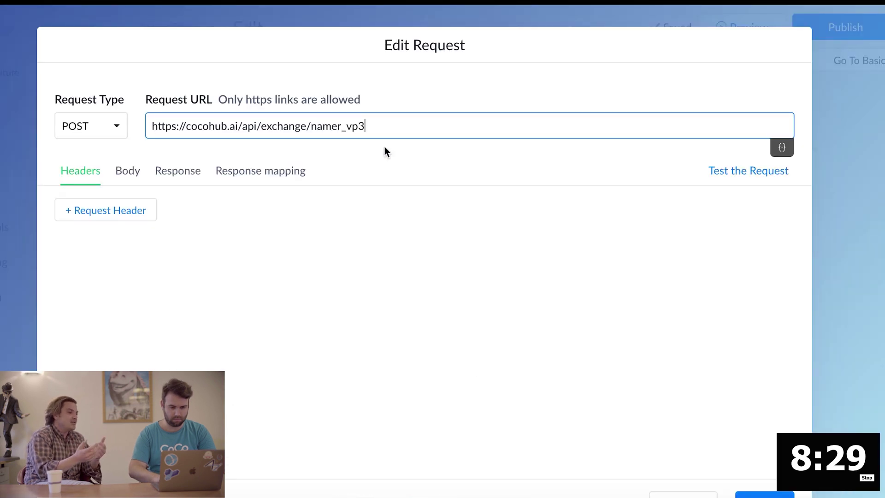
pyautogui.write('/')
# Append the User Id variable to the URL, with its variable type set to User Id
pyautogui.click(779, 154)
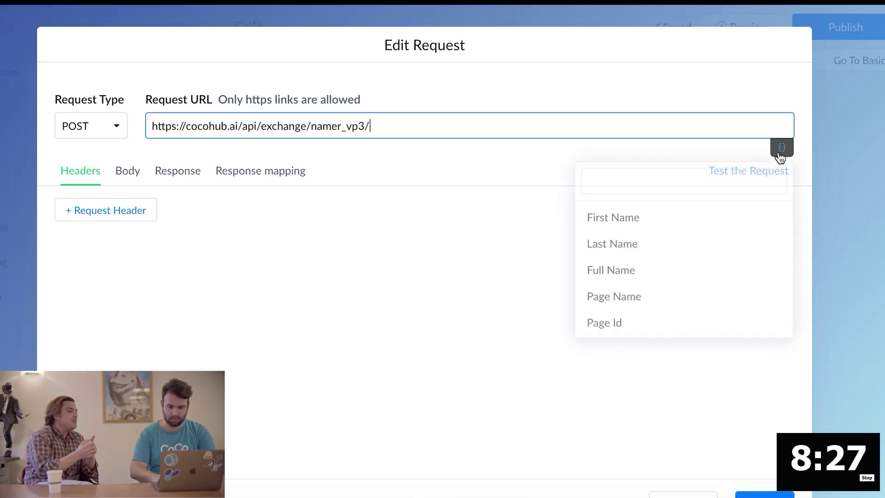
pyautogui.click(659, 186)
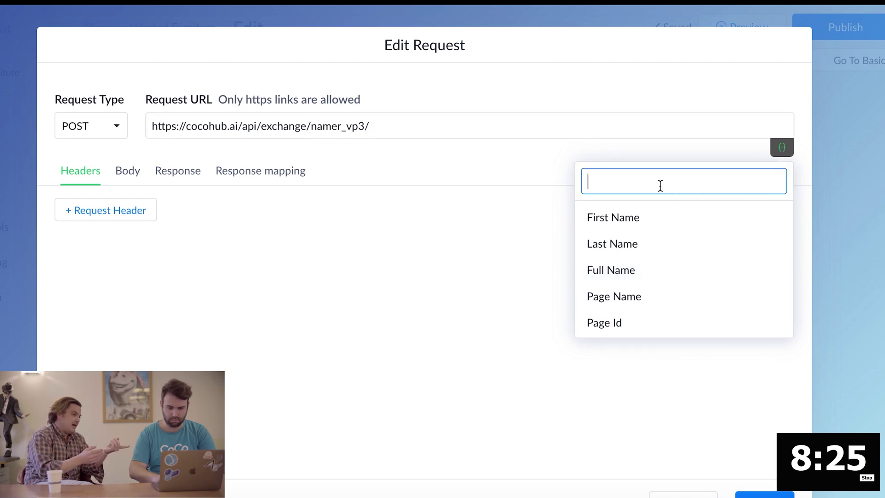
pyautogui.write('us')
pyautogui.click(604, 217)
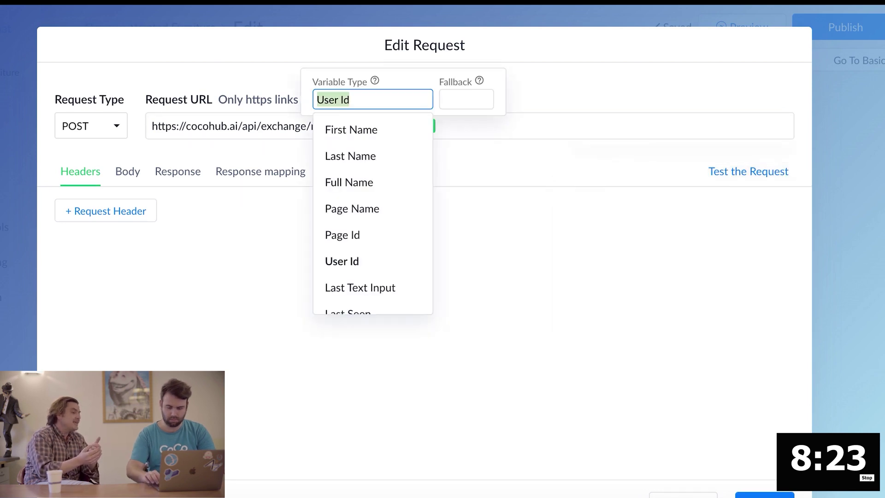
pyautogui.click(350, 130)
pyautogui.click(405, 100)
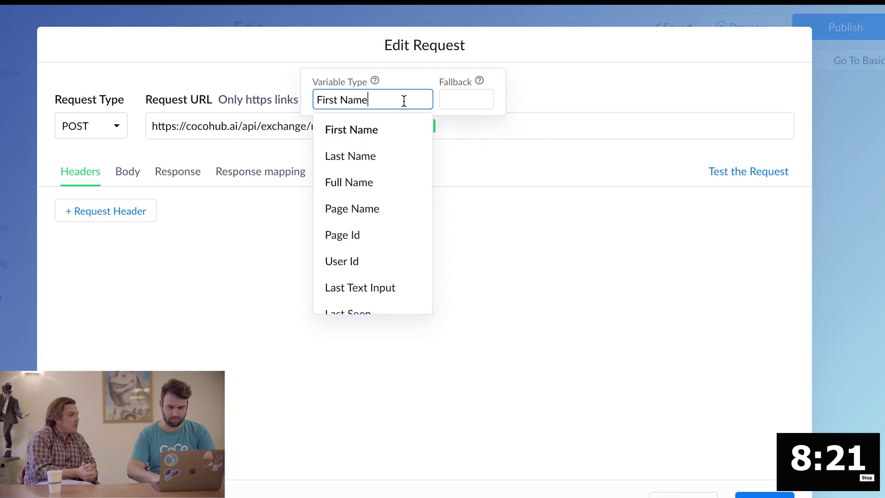
pyautogui.hotkey('ctrl', 'a')
pyautogui.write('User')
pyautogui.press('Down')
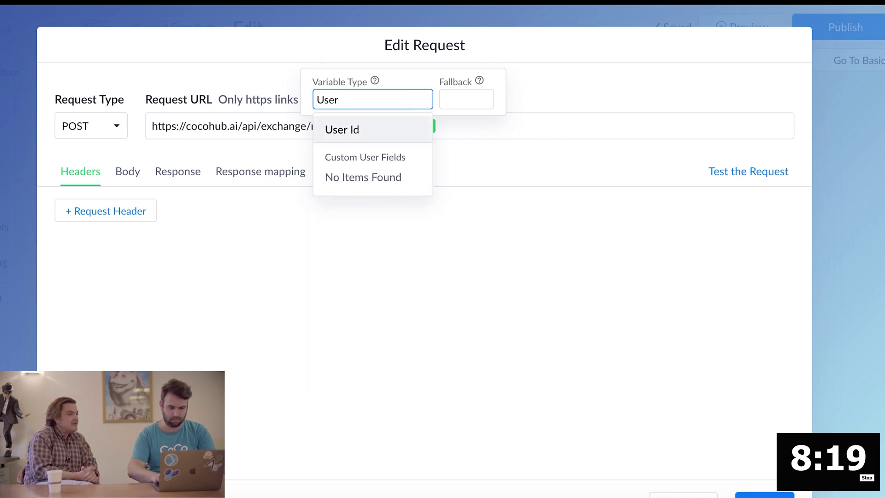
pyautogui.press('Return')
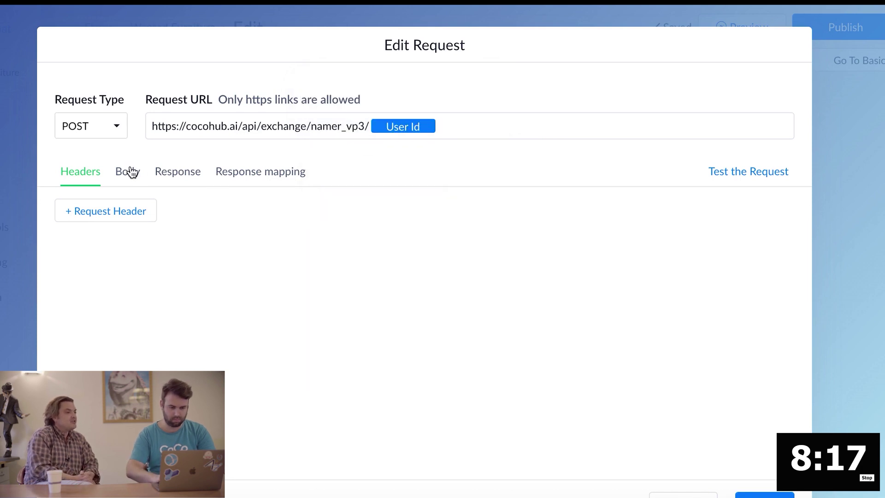
# Write the request body {"user_input": } and insert the Last Text Input variable
pyautogui.click(132, 173)
pyautogui.click(168, 251)
pyautogui.write('{')
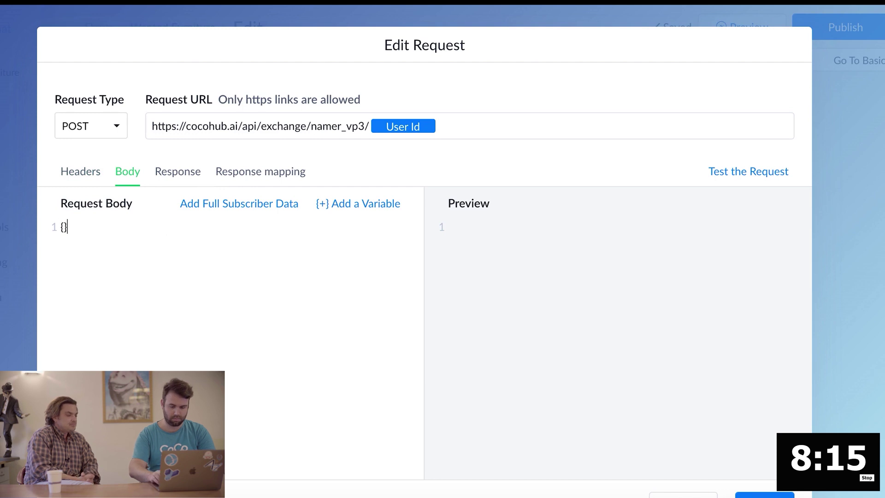
pyautogui.press('Return')
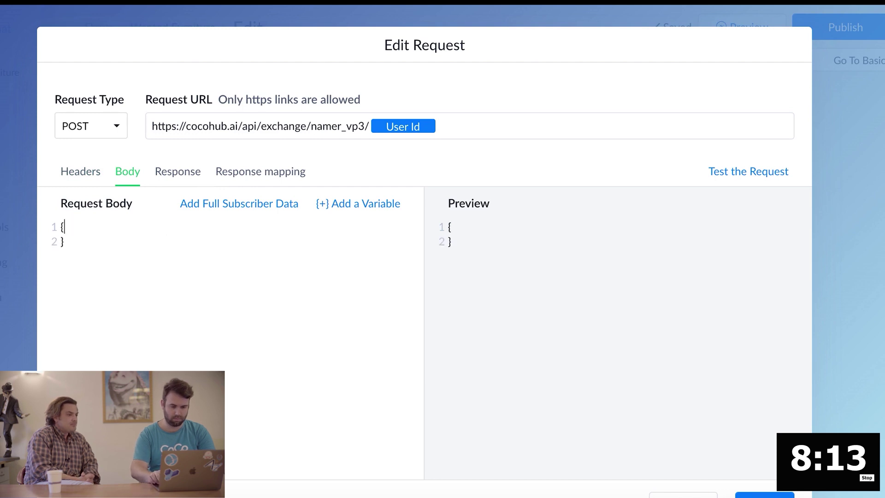
pyautogui.write('"')
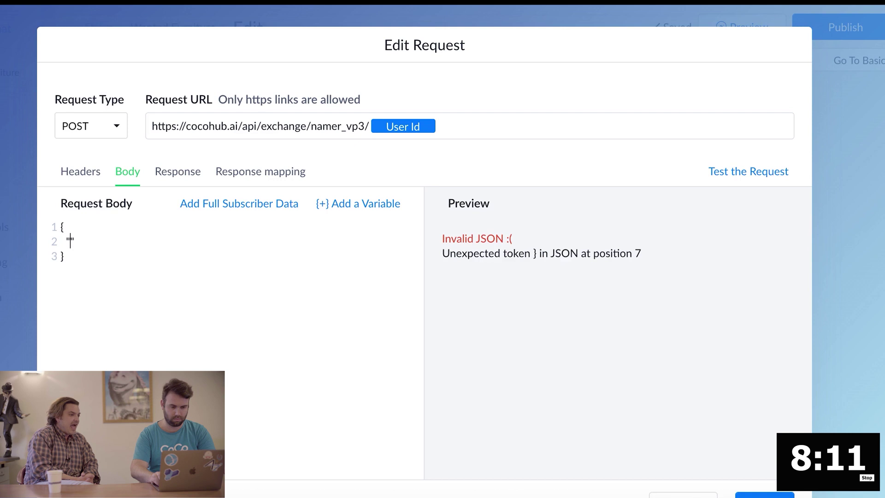
pyautogui.write('user_input ')
pyautogui.write(': ')
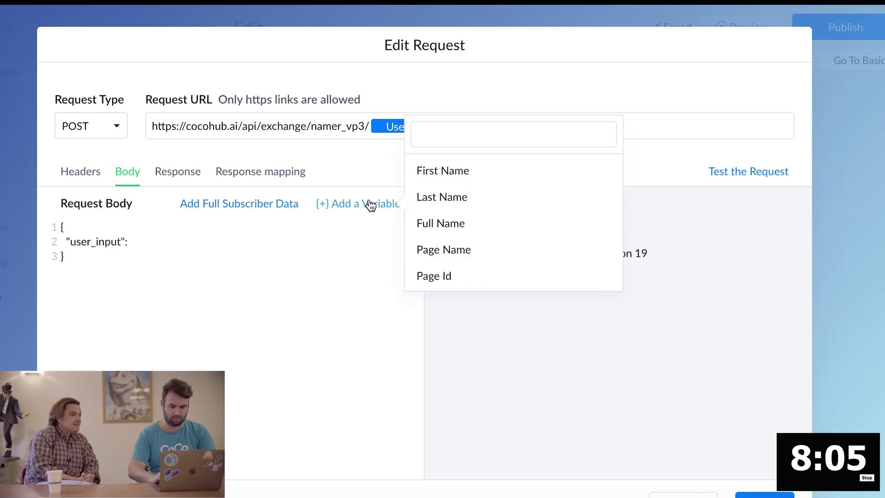
pyautogui.write('T')
pyautogui.click(563, 132)
pyautogui.write('Te')
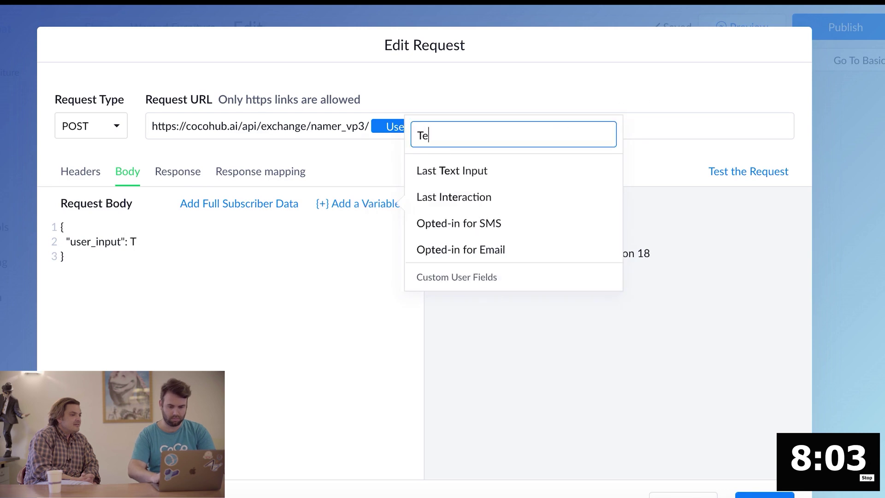
pyautogui.write('xt')
pyautogui.press('Return')
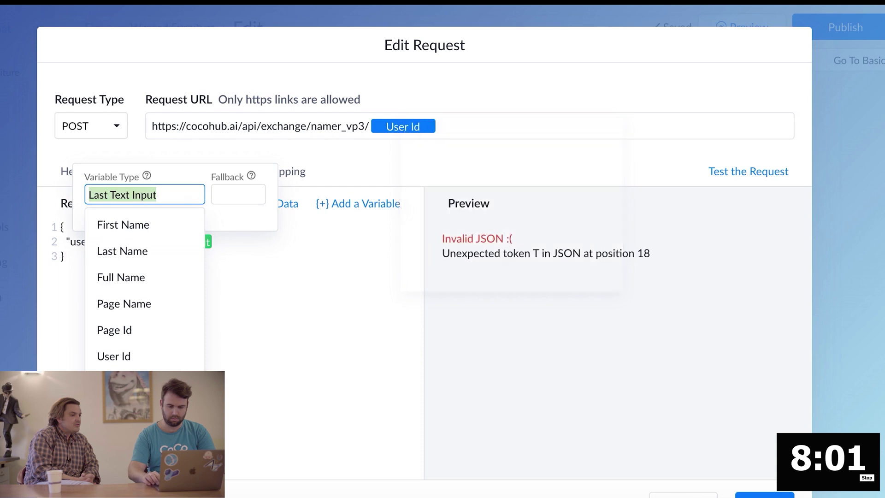
pyautogui.press('Tab')
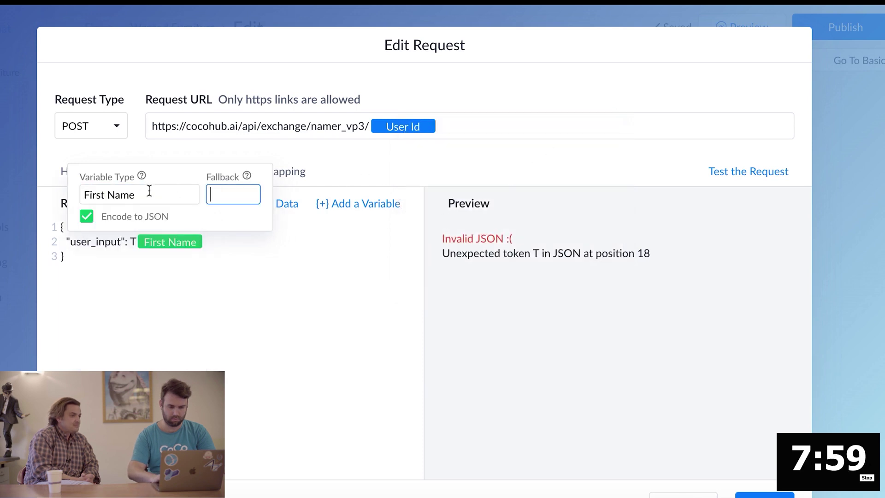
# Set the body variable's type to Last Text Input and remove the stray T
pyautogui.click(175, 184)
pyautogui.hotkey('ctrl', 'a')
pyautogui.write('Text')
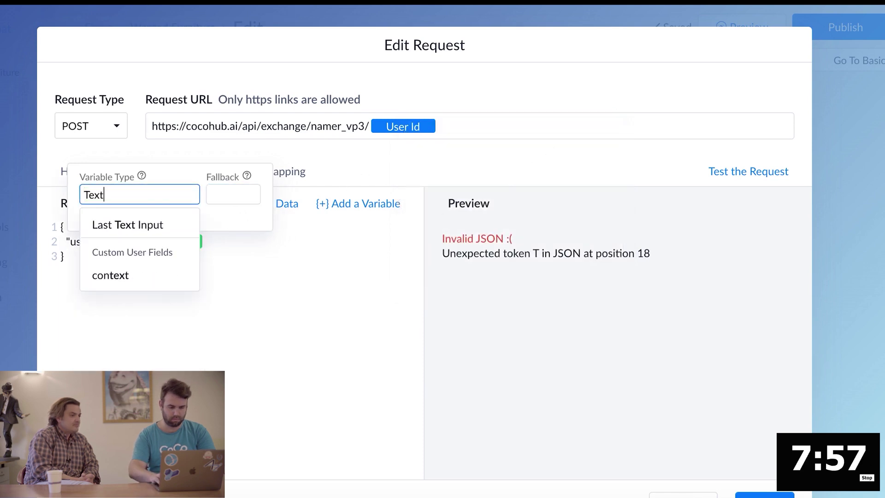
pyautogui.press('Down')
pyautogui.press('Up')
pyautogui.press('Return')
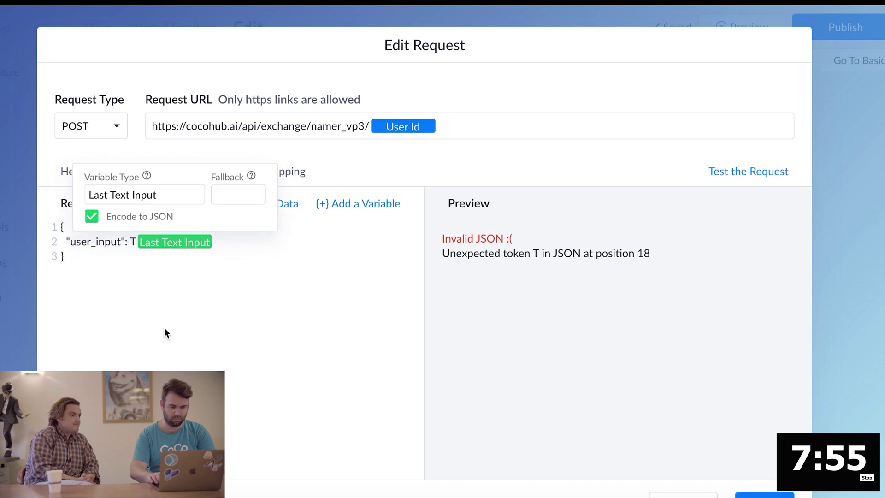
pyautogui.click(165, 329)
pyautogui.click(140, 249)
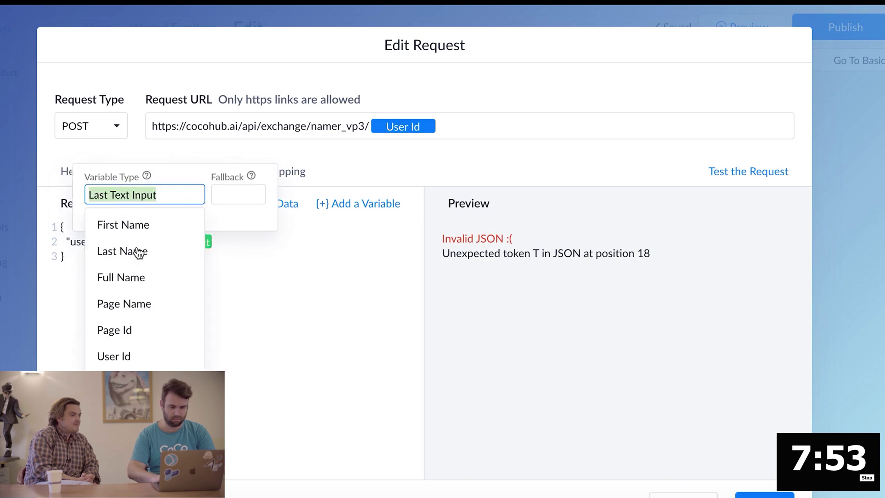
pyautogui.click(268, 242)
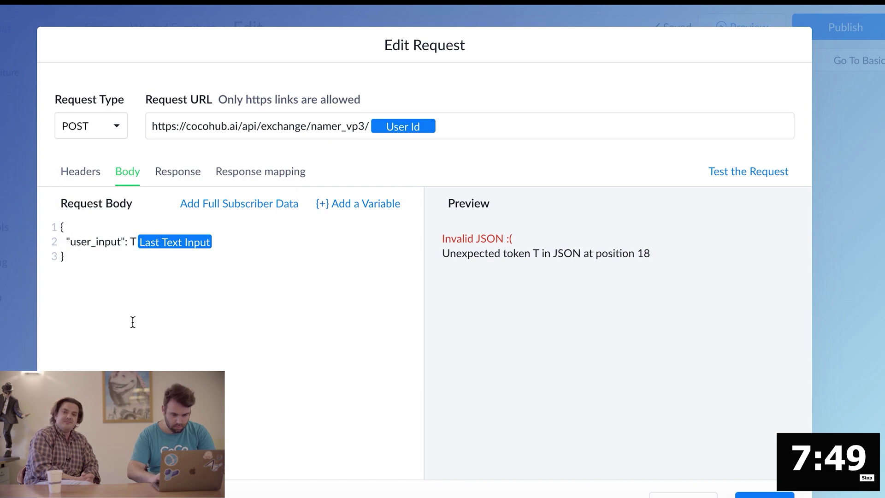
pyautogui.press('BackSpace')
pyautogui.click(373, 253)
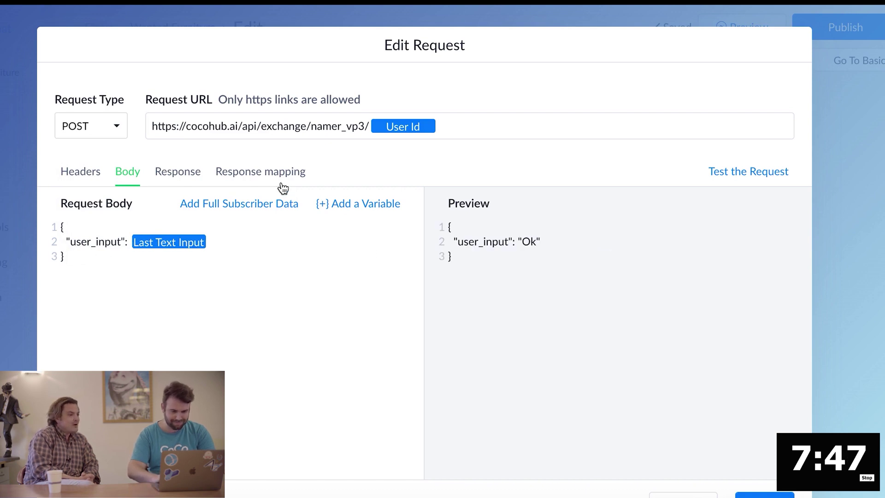
# Test the request from the Response tab and confirm a 200 OK response
pyautogui.click(191, 182)
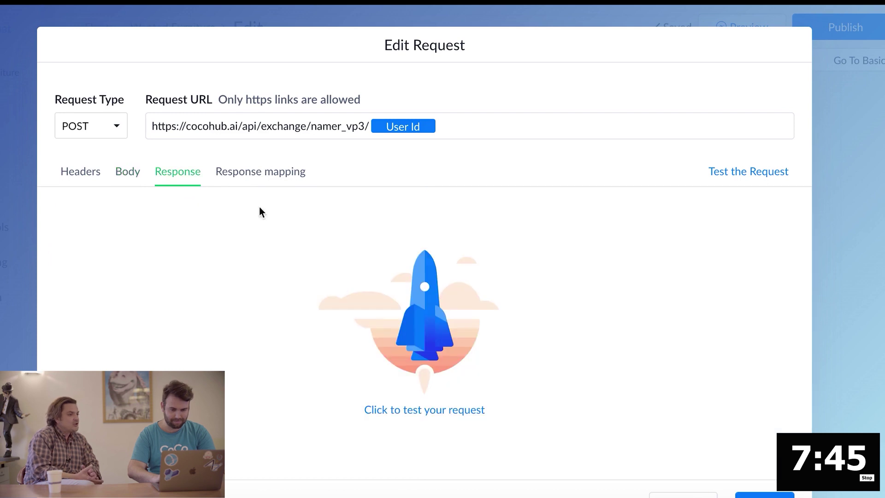
pyautogui.click(379, 408)
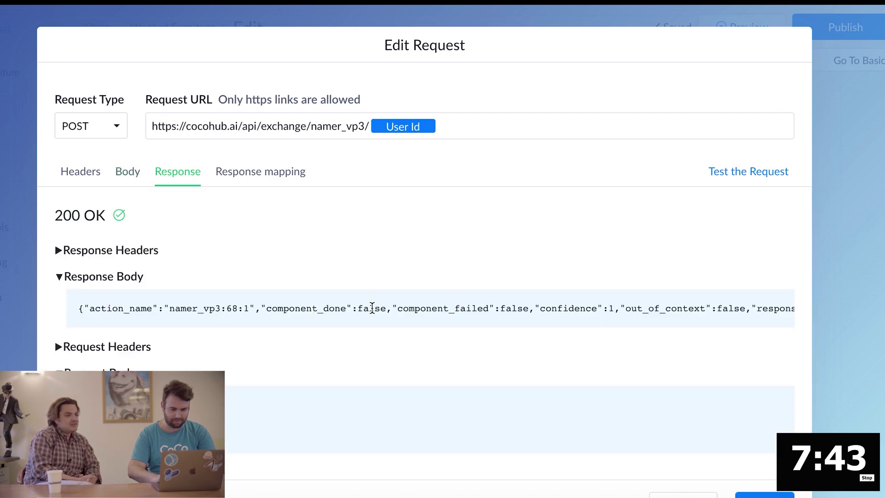
pyautogui.hscroll(10, 371, 309)
pyautogui.hscroll(5, 372, 308)
pyautogui.click(279, 178)
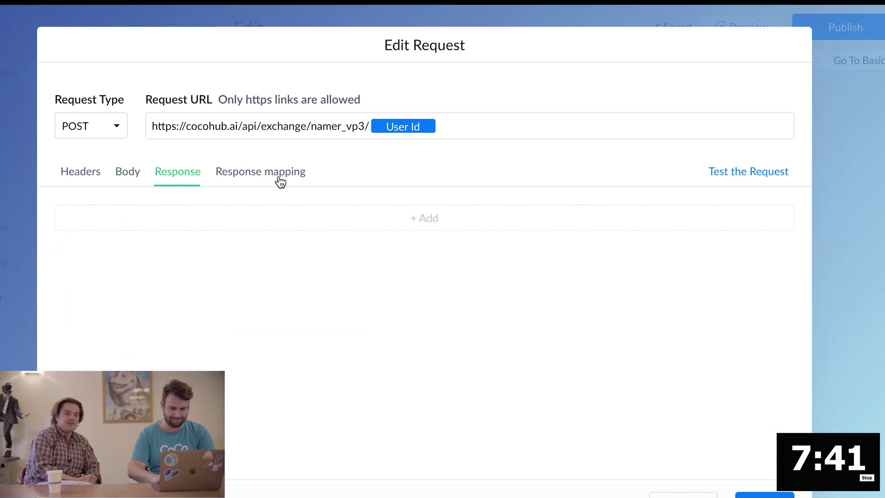
# Map JSONPath 'response' to the component_response custom field
pyautogui.click(445, 219)
pyautogui.click(342, 242)
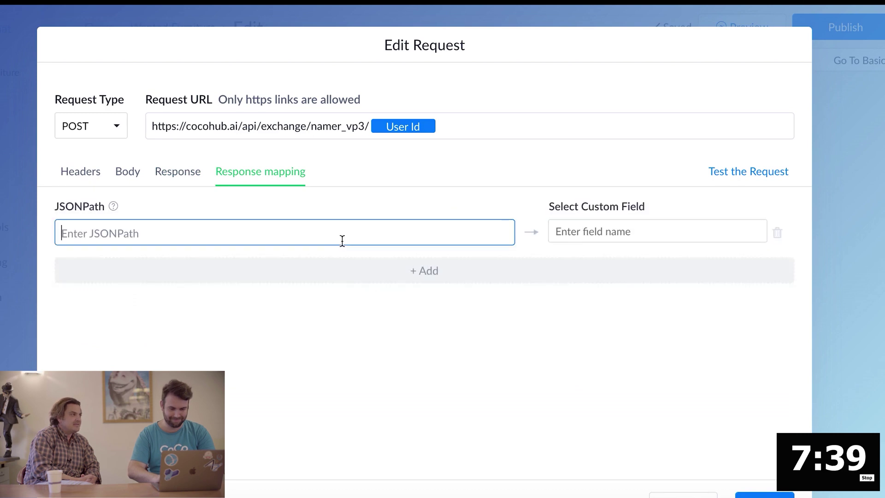
pyautogui.write('respon')
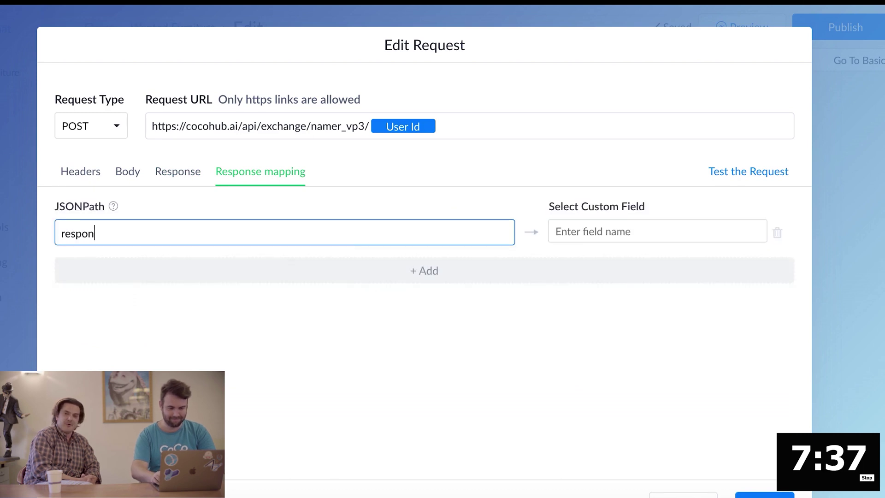
pyautogui.write('se')
pyautogui.click(657, 231)
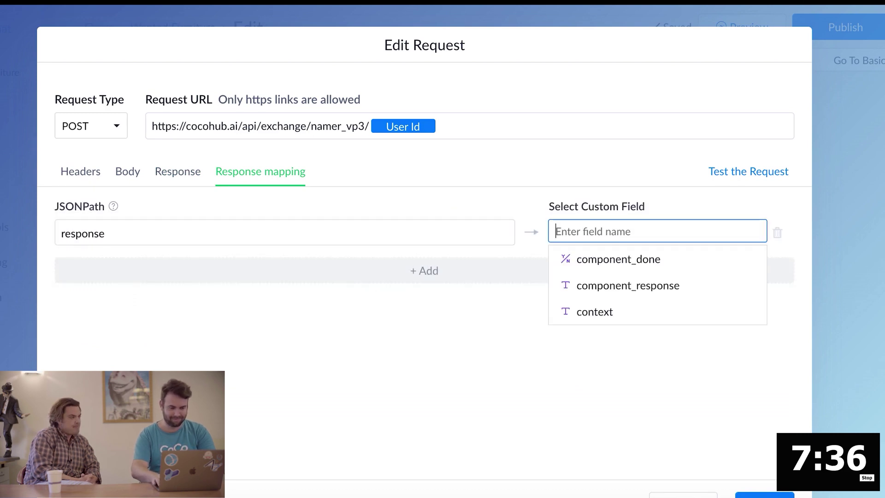
pyautogui.click(598, 287)
pyautogui.click(399, 280)
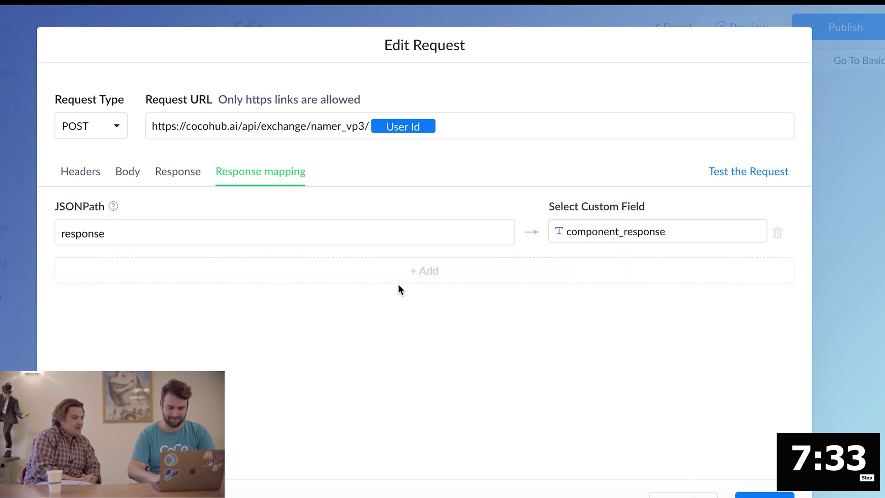
# Map 'component_done' to the component_done field and save the request
pyautogui.click(398, 282)
pyautogui.click(345, 268)
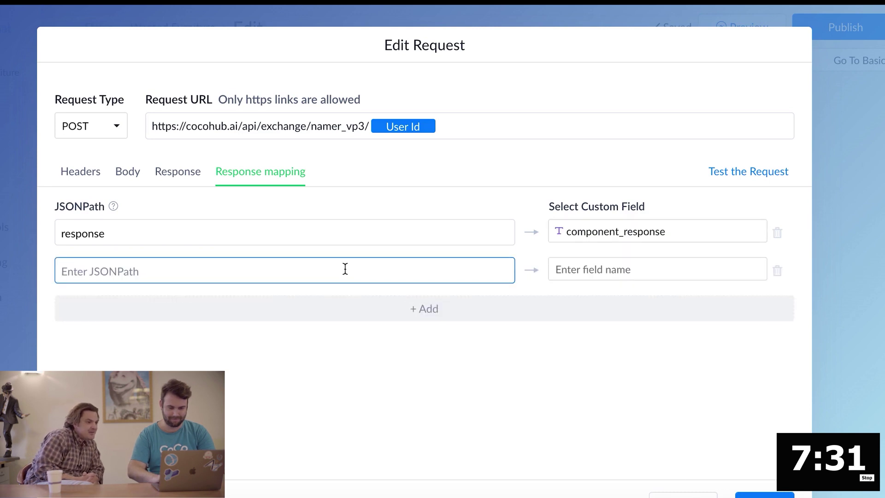
pyautogui.write('compon')
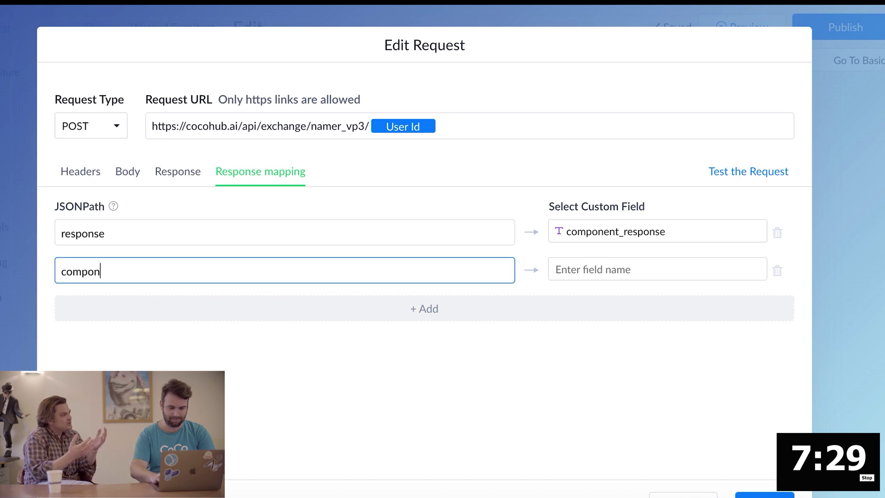
pyautogui.write('ent_done')
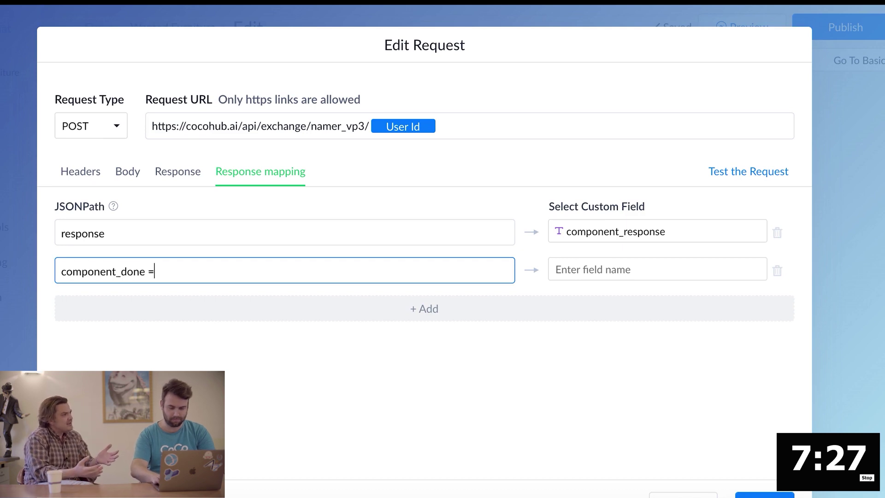
pyautogui.click(555, 269)
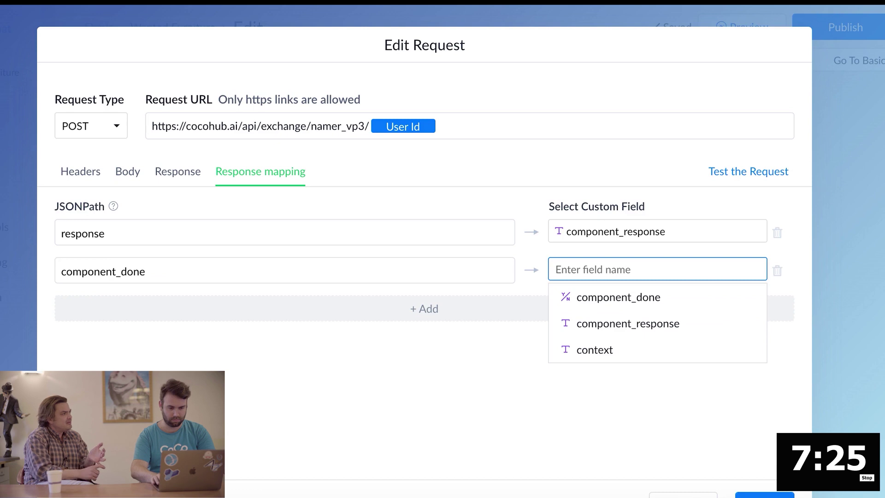
pyautogui.click(618, 297)
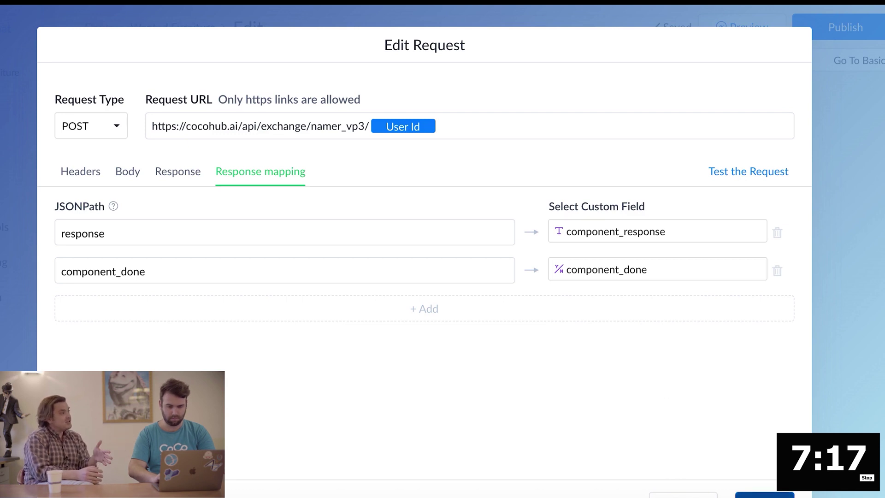
pyautogui.click(764, 495)
# Add Send Message #1 to the right of Actions and link Actions to it
pyautogui.click(545, 341)
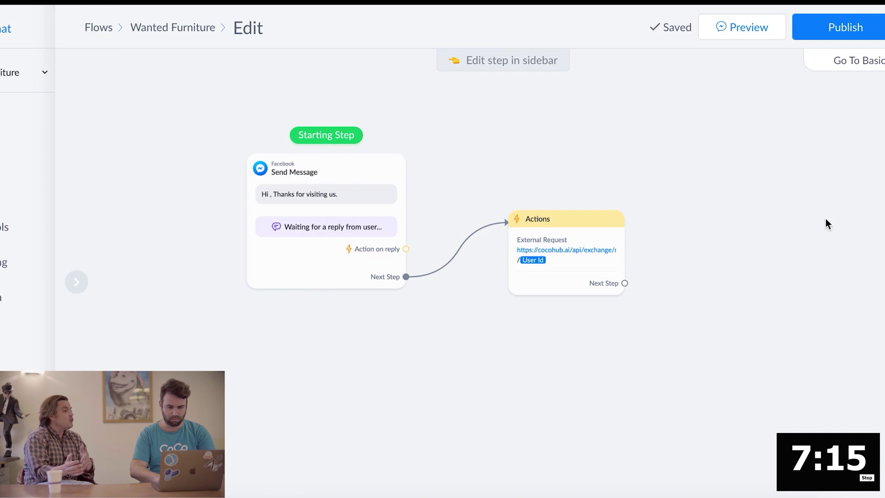
pyautogui.click(625, 283)
pyautogui.click(693, 150)
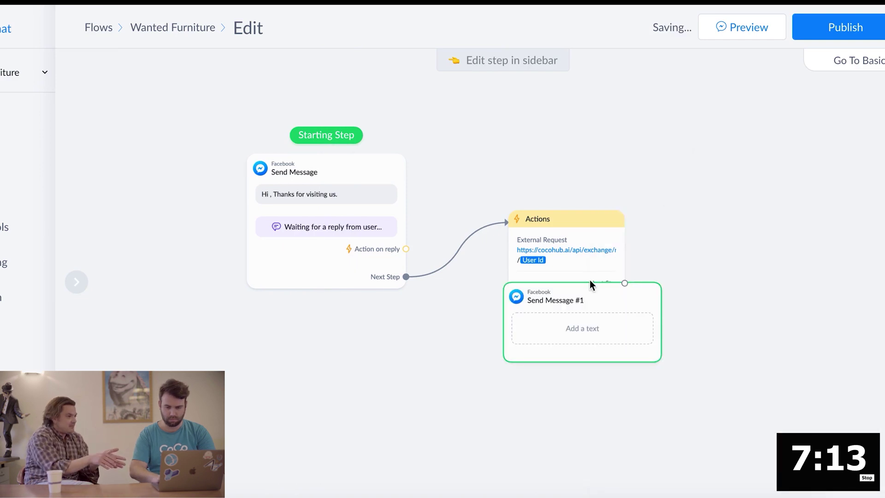
pyautogui.moveTo(596, 304); pyautogui.dragTo(744, 294)
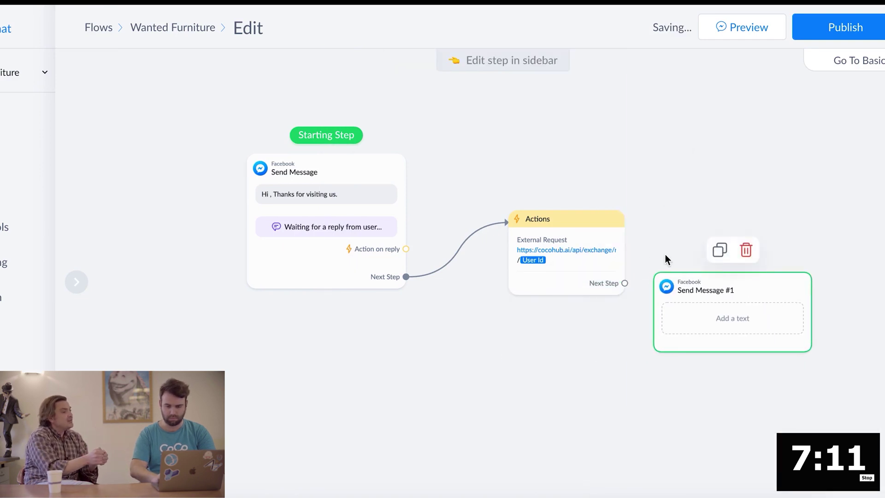
pyautogui.click(624, 282)
pyautogui.click(680, 332)
# Replace the message's text block with a free-text User Input question
pyautogui.click(711, 329)
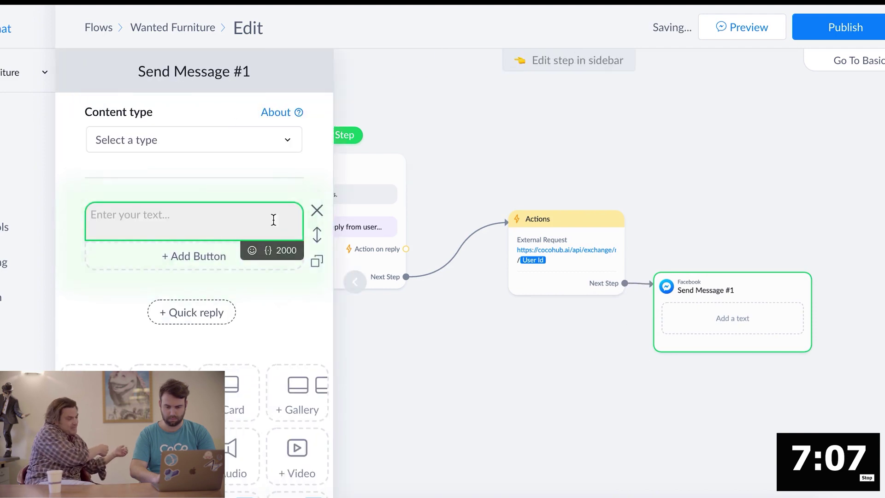
pyautogui.write('fs')
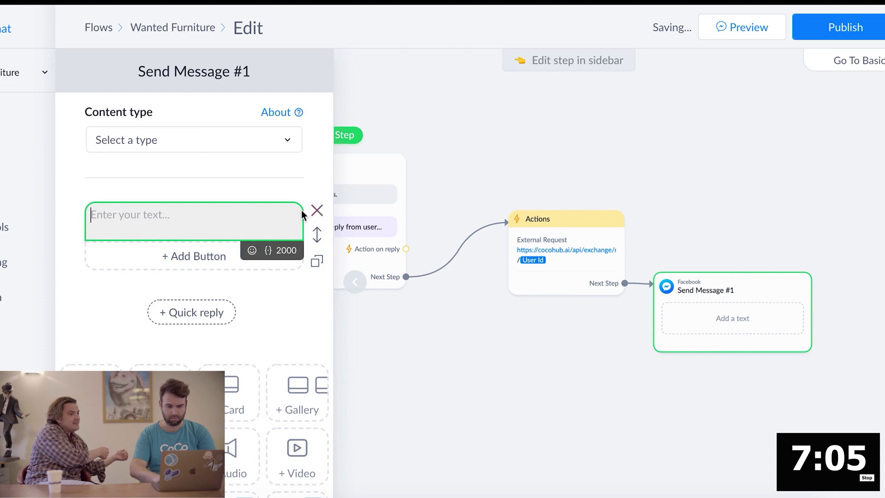
pyautogui.click(316, 210)
pyautogui.click(238, 460)
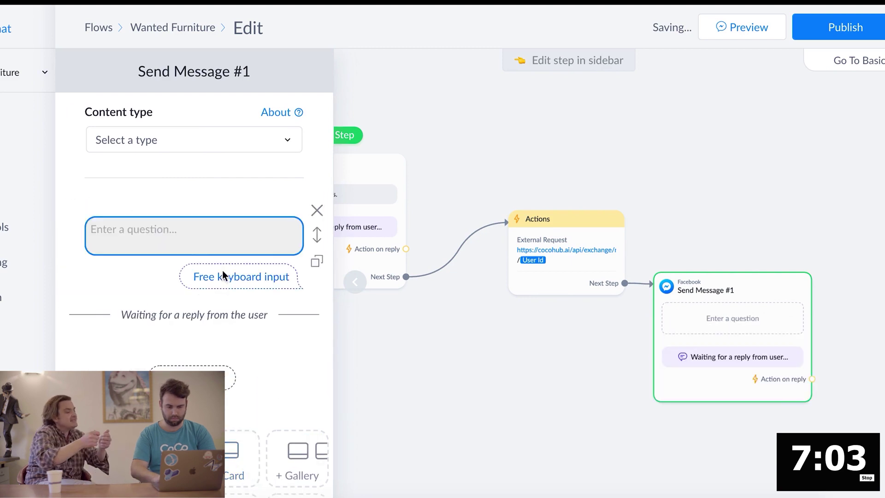
pyautogui.click(222, 276)
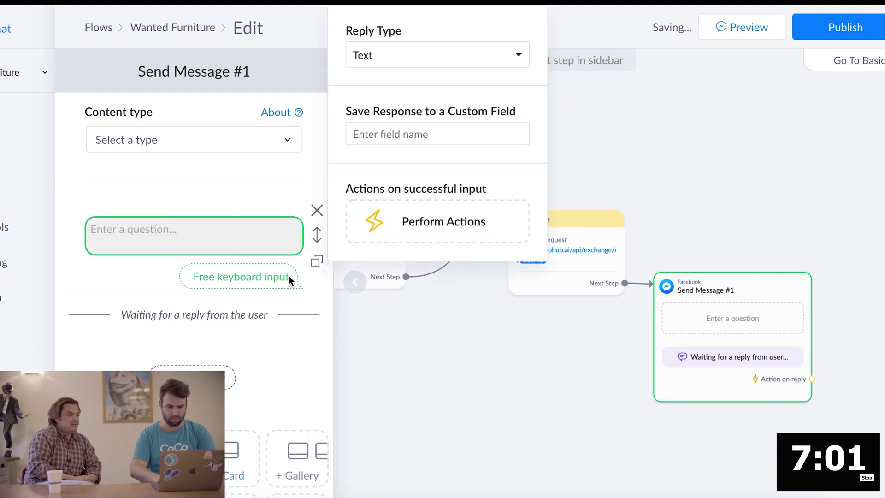
pyautogui.click(316, 210)
pyautogui.click(316, 210)
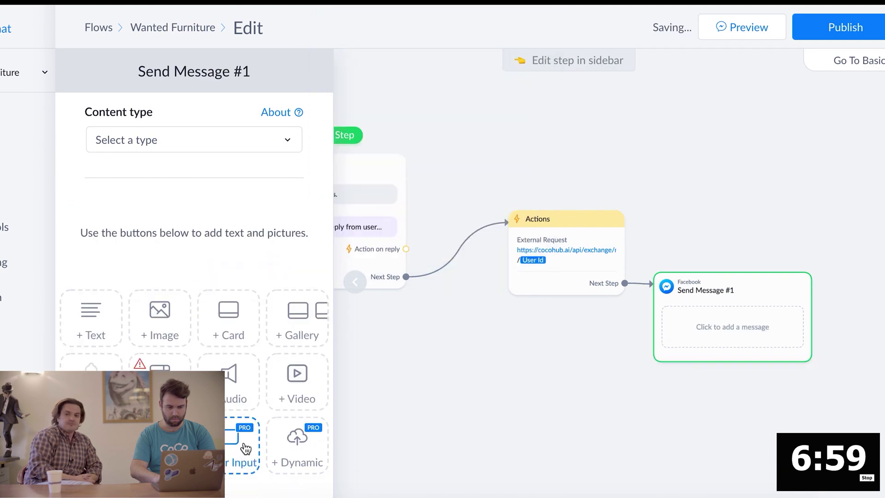
pyautogui.click(241, 451)
# Insert the component_response field into the question text and close the editor
pyautogui.click(219, 228)
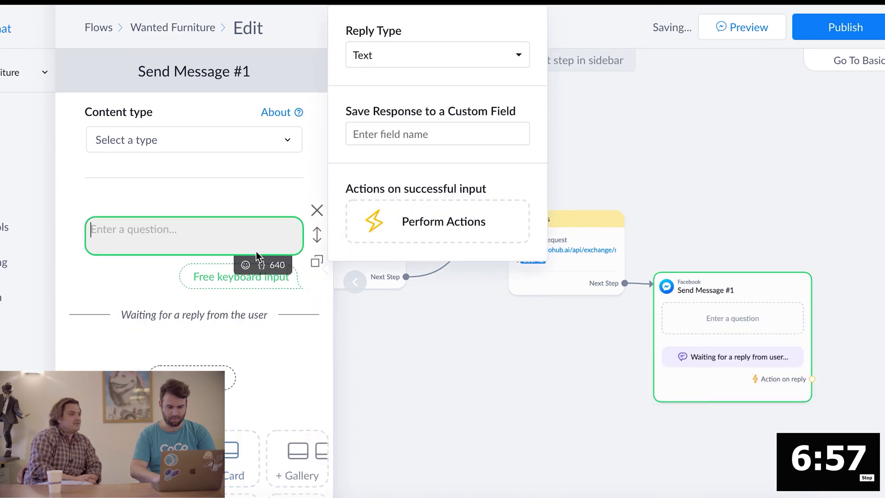
pyautogui.click(261, 264)
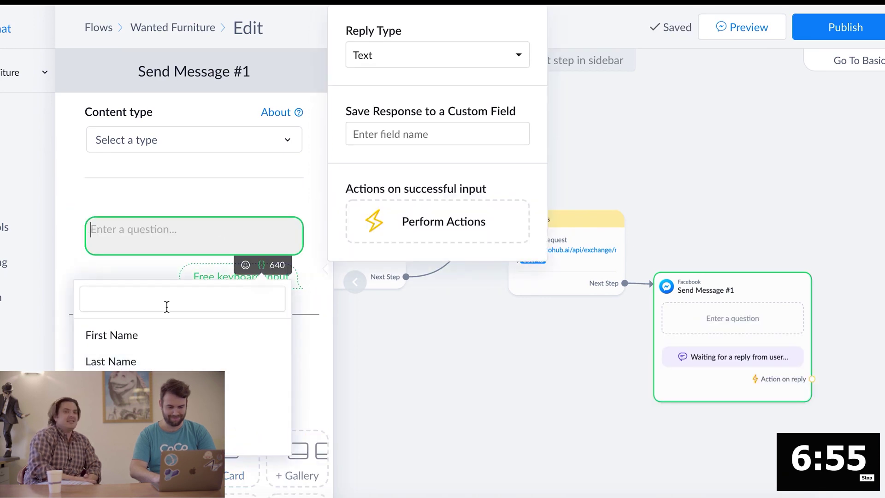
pyautogui.scroll(-5, 182, 345)
pyautogui.scroll(-1, 182, 369)
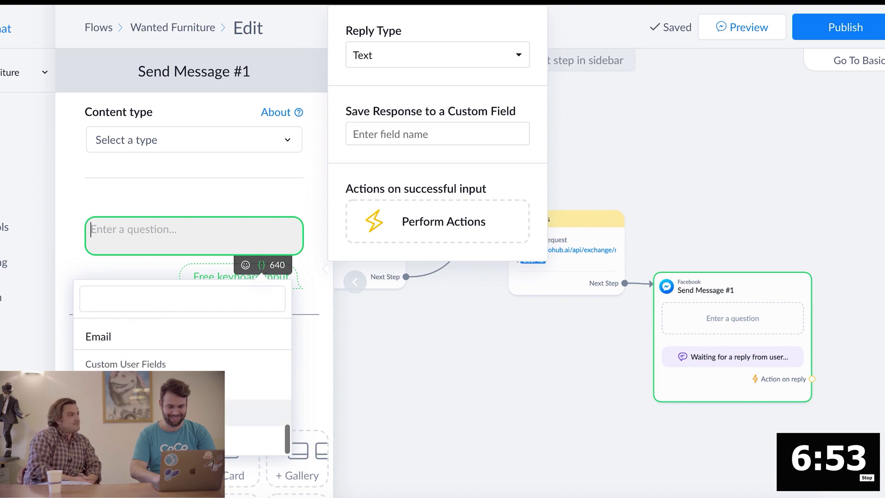
pyautogui.click(188, 412)
pyautogui.click(293, 350)
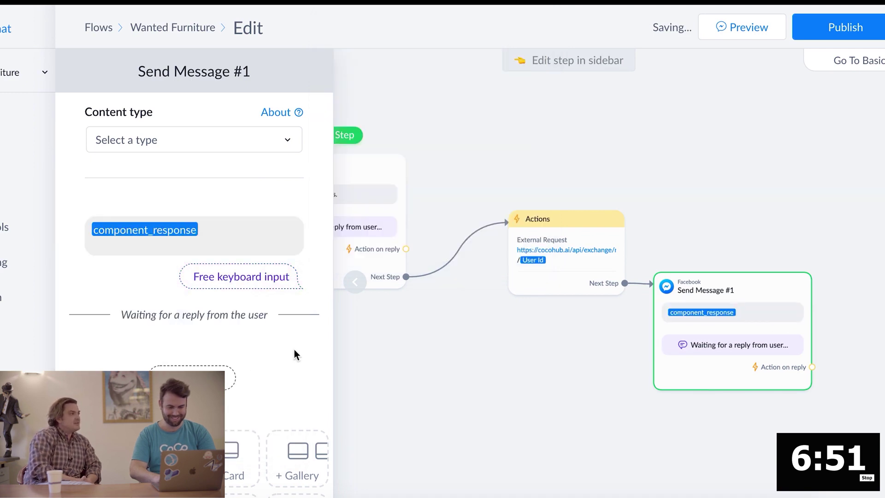
pyautogui.click(513, 377)
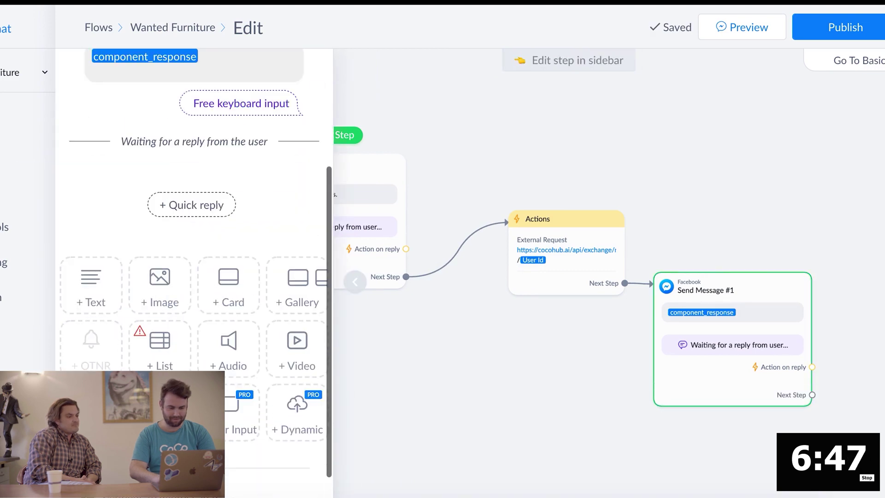
pyautogui.click(484, 420)
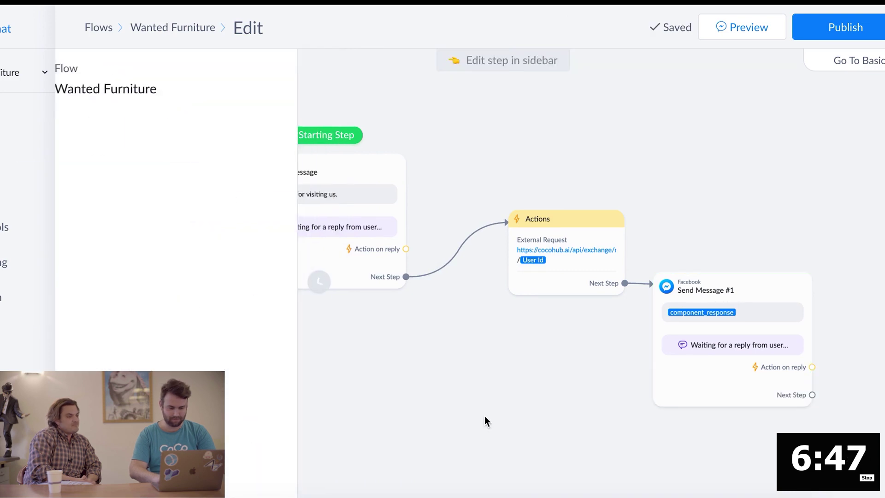
# Add a Condition step lower on the canvas that checks component_done is true
pyautogui.click(882, 281)
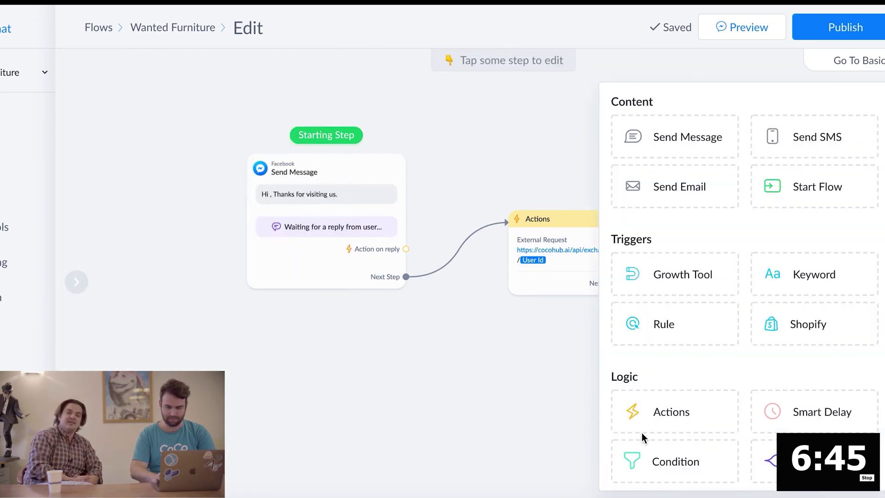
pyautogui.click(655, 465)
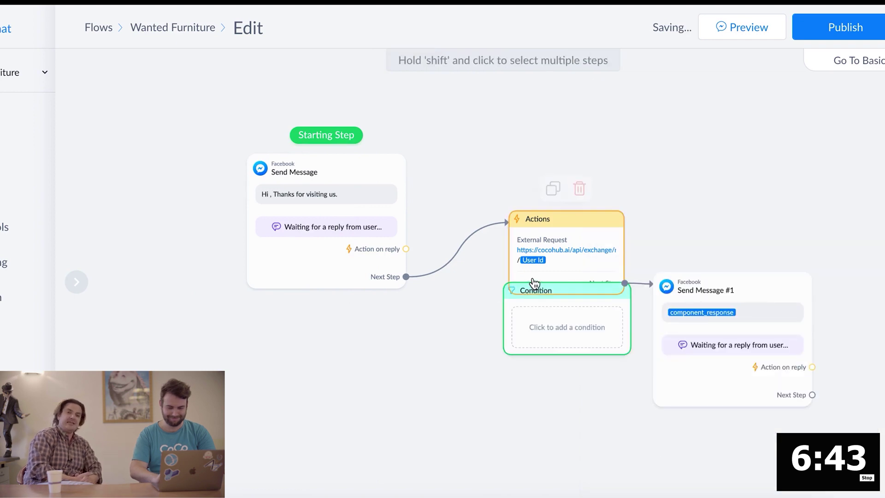
pyautogui.moveTo(539, 296); pyautogui.dragTo(389, 363)
pyautogui.click(395, 401)
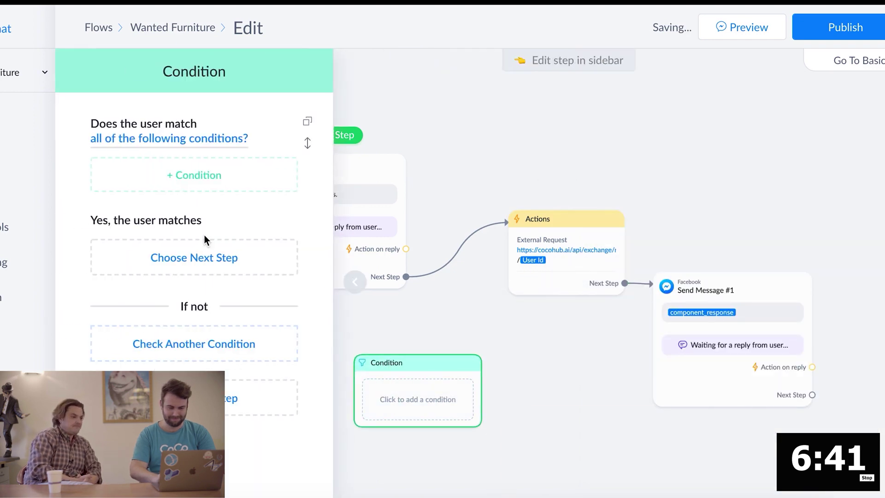
pyautogui.click(196, 175)
pyautogui.scroll(-5, 164, 320)
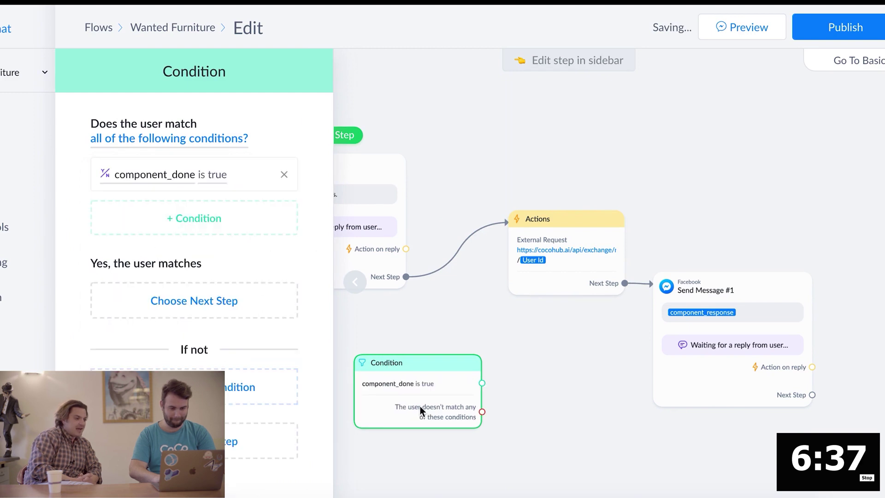
pyautogui.click(468, 458)
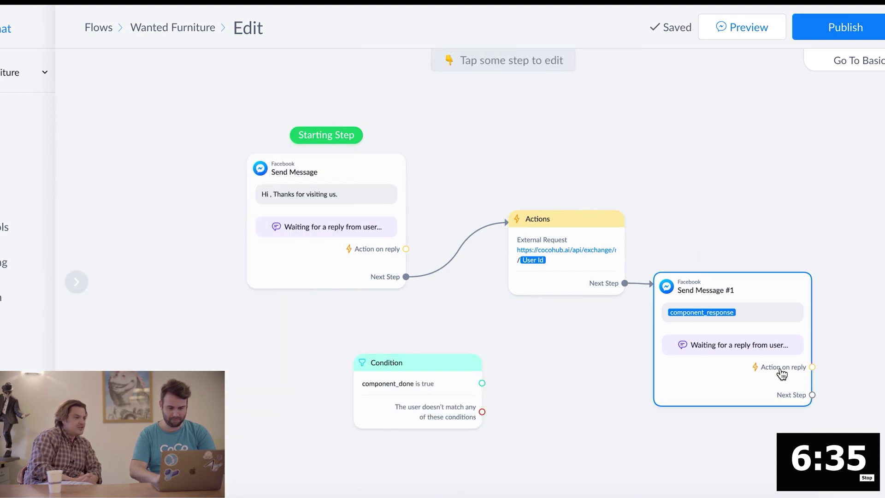
# Link Send Message #1 to the Condition and loop its no-match branch back to Actions
pyautogui.click(812, 395)
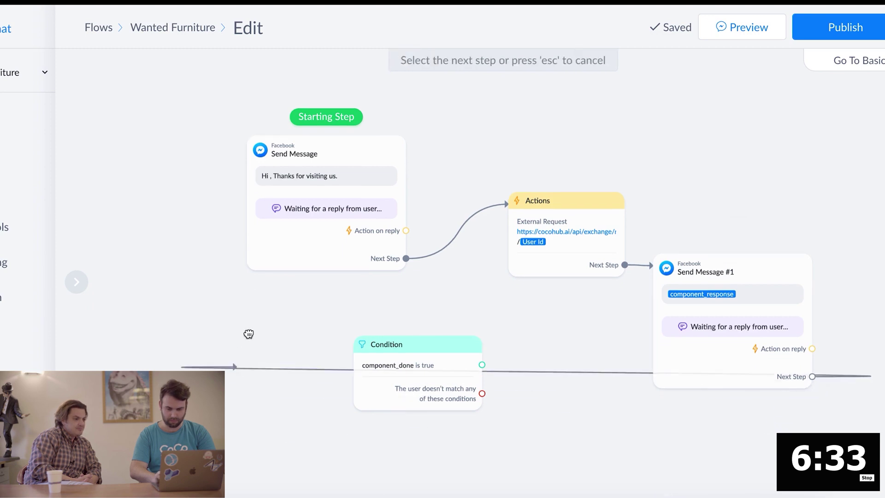
pyautogui.click(405, 364)
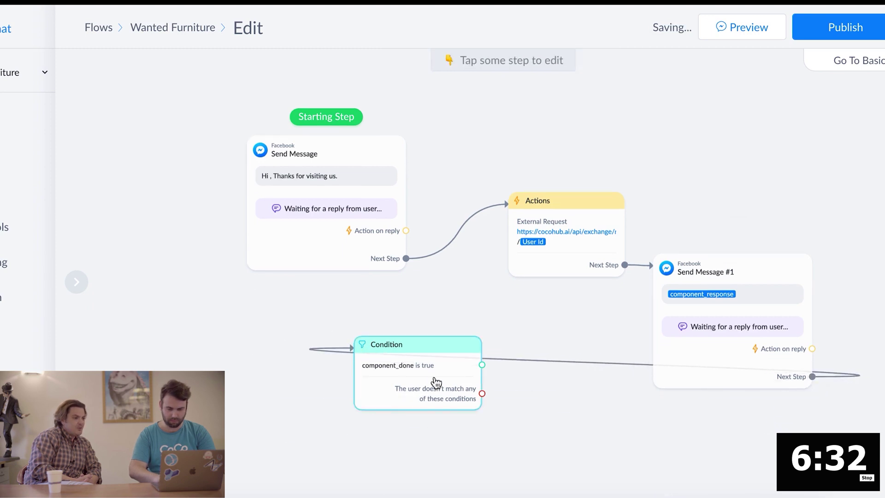
pyautogui.click(482, 395)
pyautogui.click(516, 231)
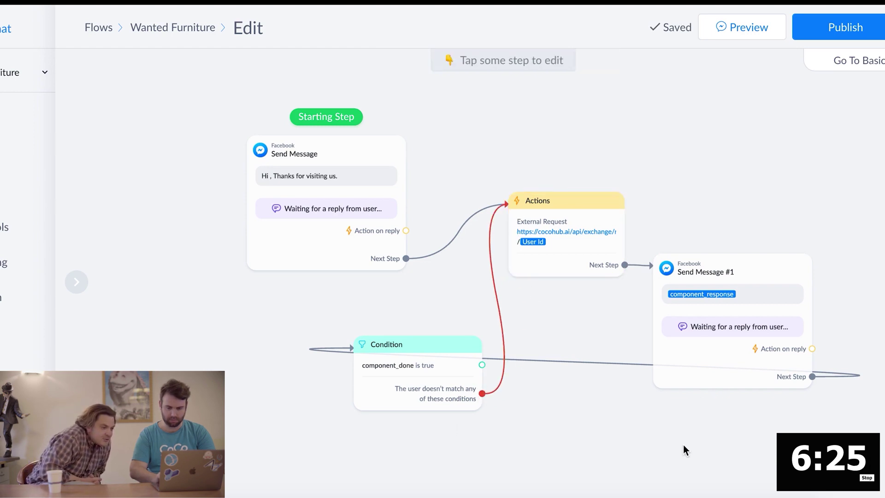
# Recheck Send Message #1's settings and bring up the Actions step's settings
pyautogui.scroll(-1, 600, 473)
pyautogui.scroll(3, 601, 473)
pyautogui.scroll(-5, 601, 473)
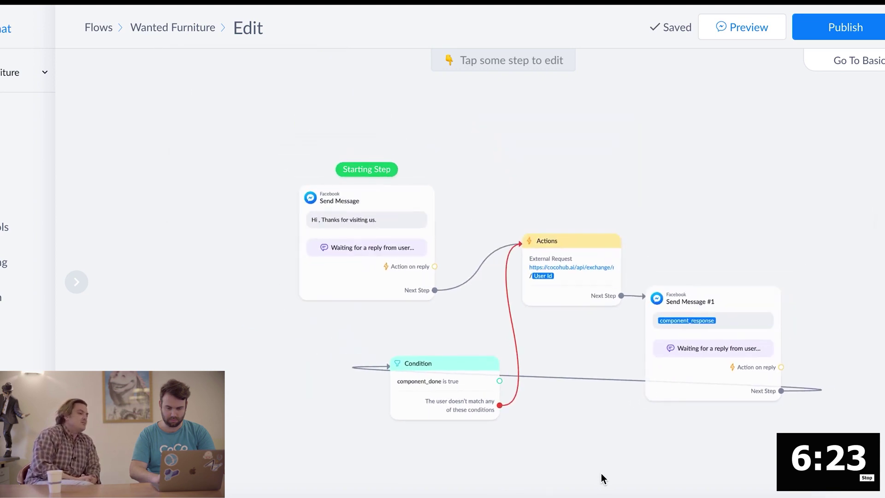
pyautogui.scroll(-1, 601, 473)
pyautogui.click(665, 404)
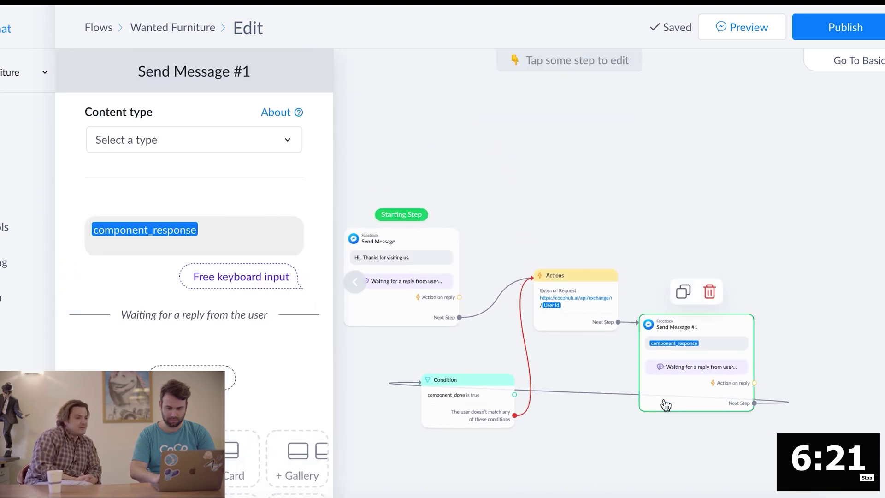
pyautogui.click(591, 360)
pyautogui.click(652, 410)
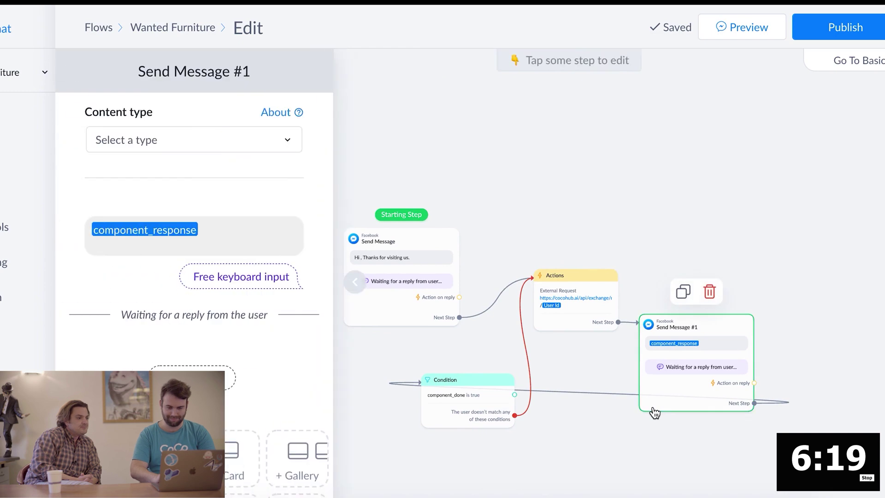
pyautogui.click(477, 467)
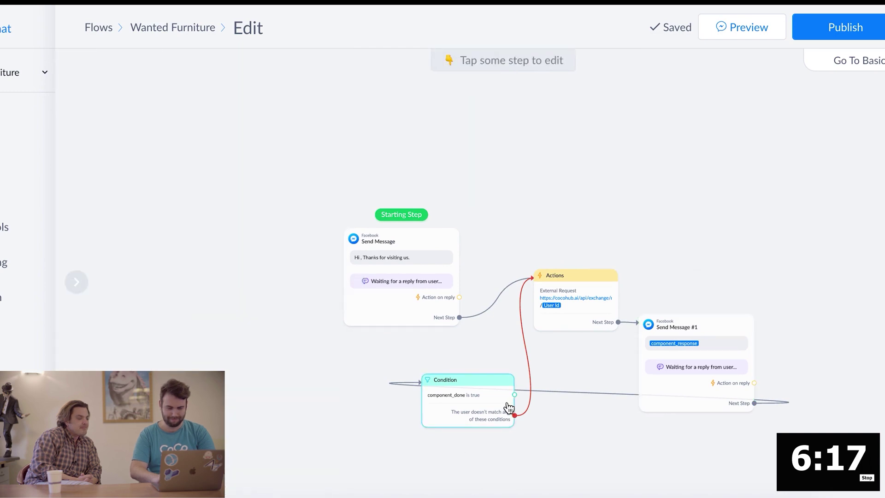
pyautogui.click(573, 325)
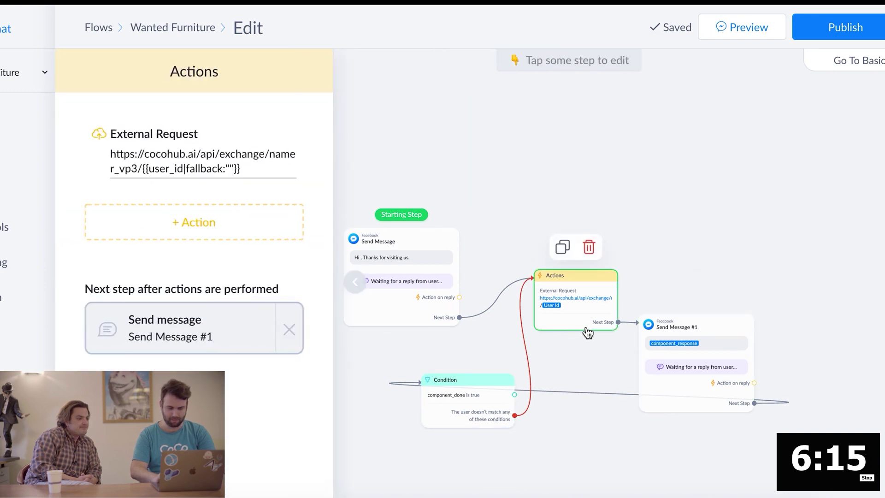
# Duplicate the Actions step and place the copy at the lower left
pyautogui.click(562, 247)
pyautogui.moveTo(671, 321); pyautogui.dragTo(356, 455)
pyautogui.scroll(-3, 513, 355)
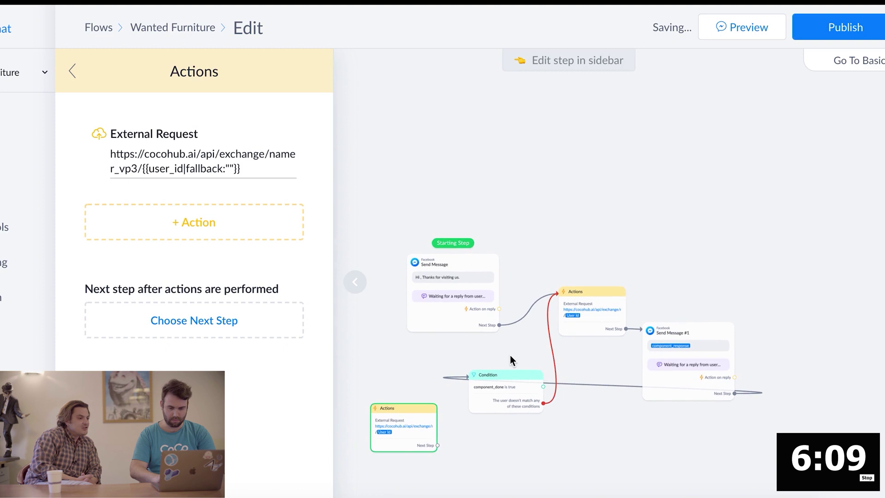
pyautogui.click(385, 363)
pyautogui.moveTo(388, 395); pyautogui.dragTo(394, 277)
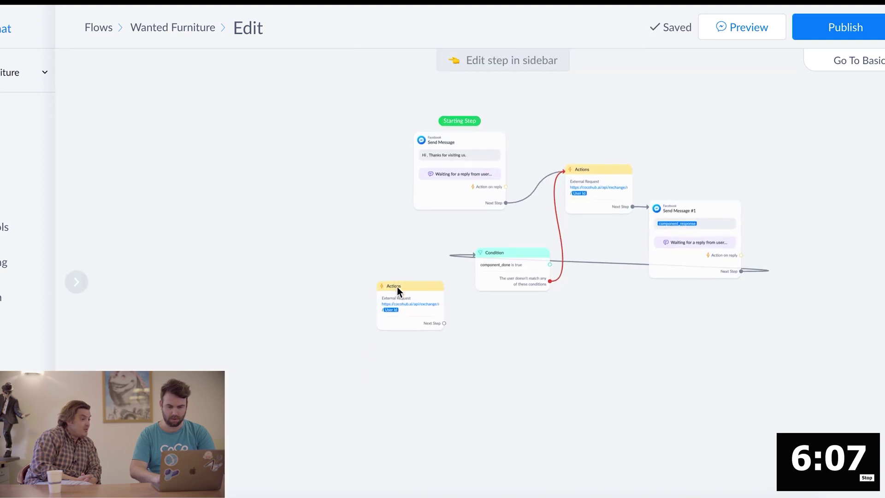
# Change the copy's request URL from namer_vp3 to scheduler_vp3 and save it
pyautogui.click(394, 287)
pyautogui.click(247, 137)
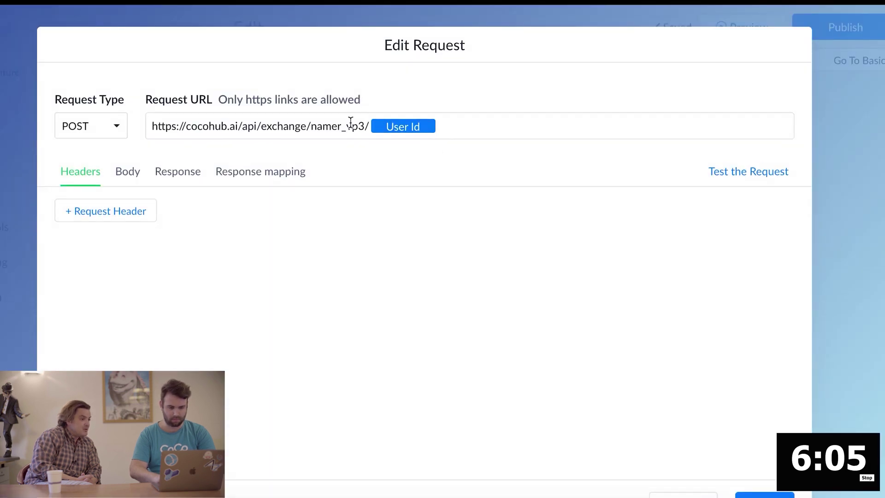
pyautogui.click(339, 125)
pyautogui.press('BackSpace')
pyautogui.press('BackSpace')
pyautogui.press('BackSpace')
pyautogui.press('BackSpace')
pyautogui.press('BackSpace')
pyautogui.write('schedu')
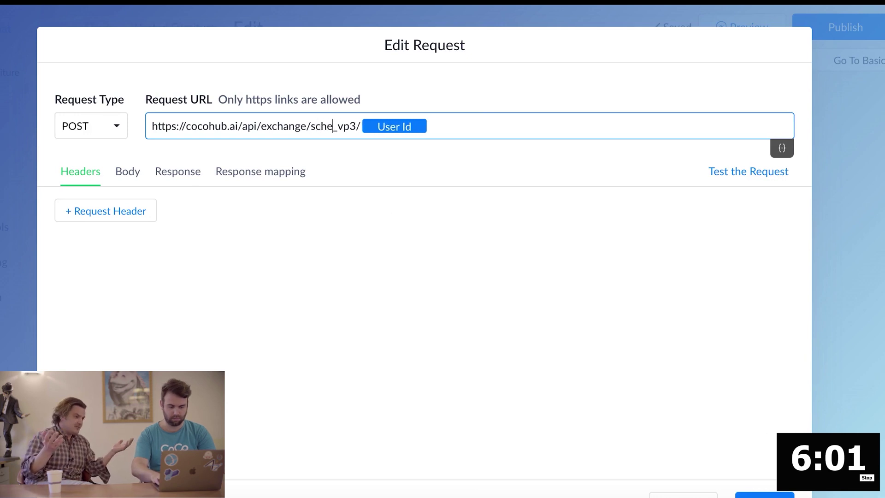
pyautogui.write('ler')
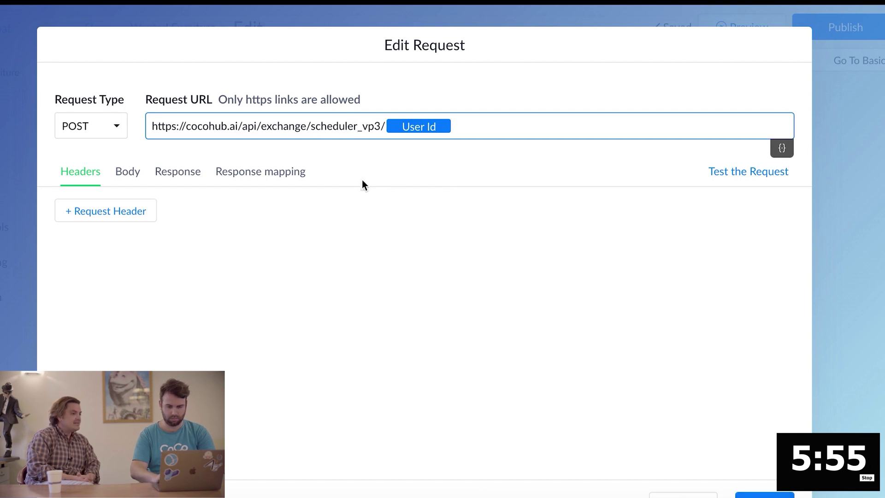
pyautogui.click(764, 494)
pyautogui.click(574, 355)
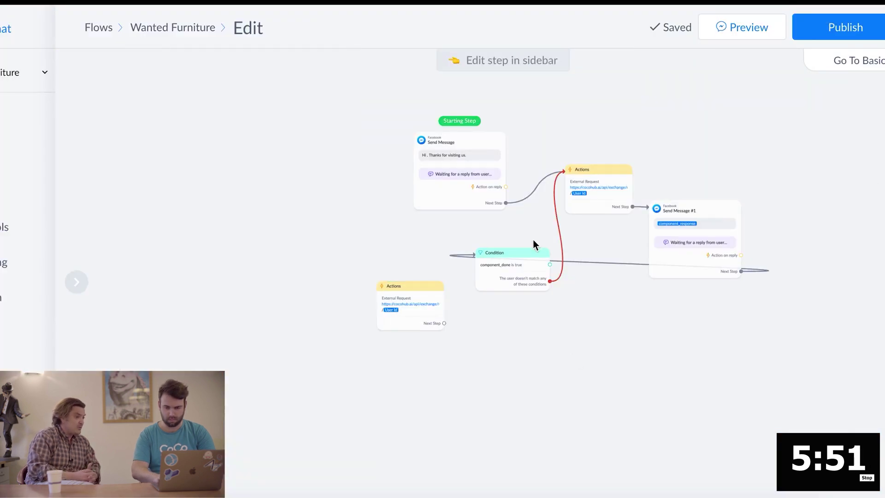
# Link the Condition's true branch to the copied Actions step, then paste Send Message #1 below it and connect them
pyautogui.click(550, 264)
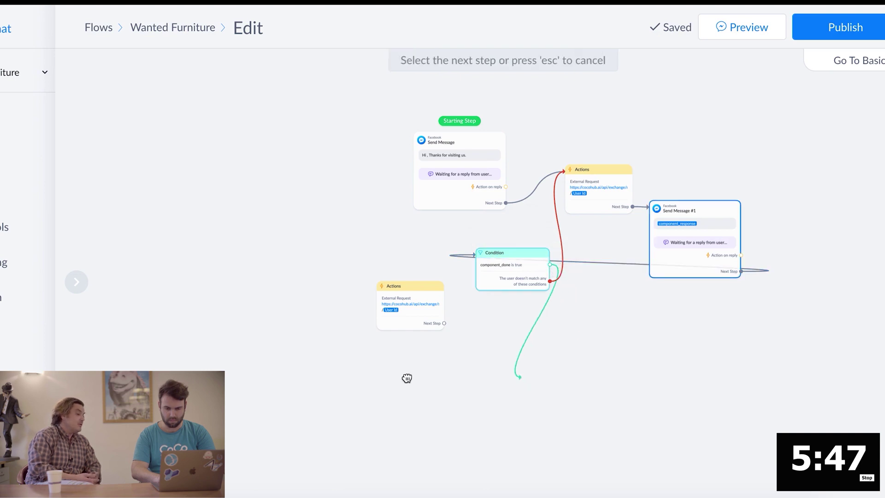
pyautogui.click(382, 314)
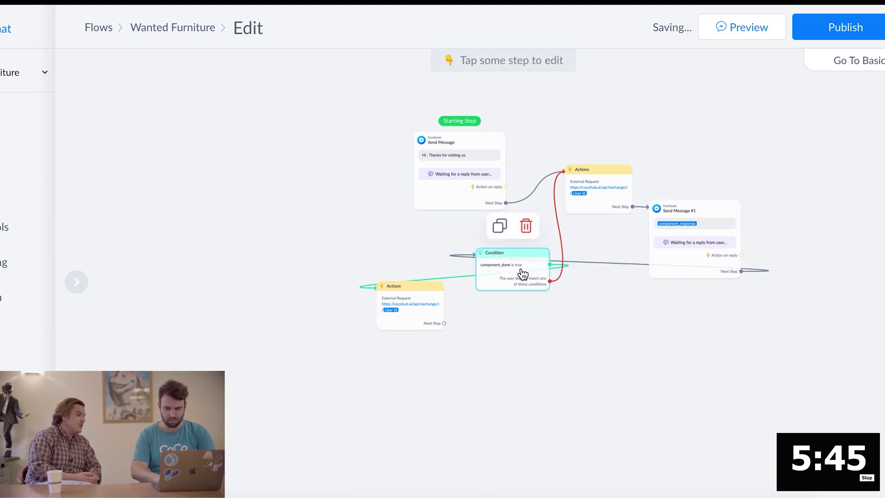
pyautogui.click(689, 280)
pyautogui.click(542, 378)
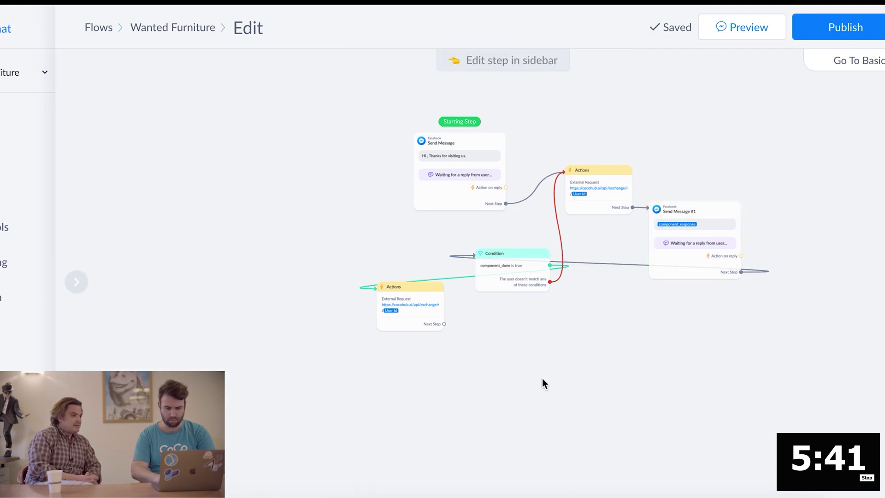
pyautogui.press('super+v')
pyautogui.moveTo(572, 331); pyautogui.dragTo(538, 394)
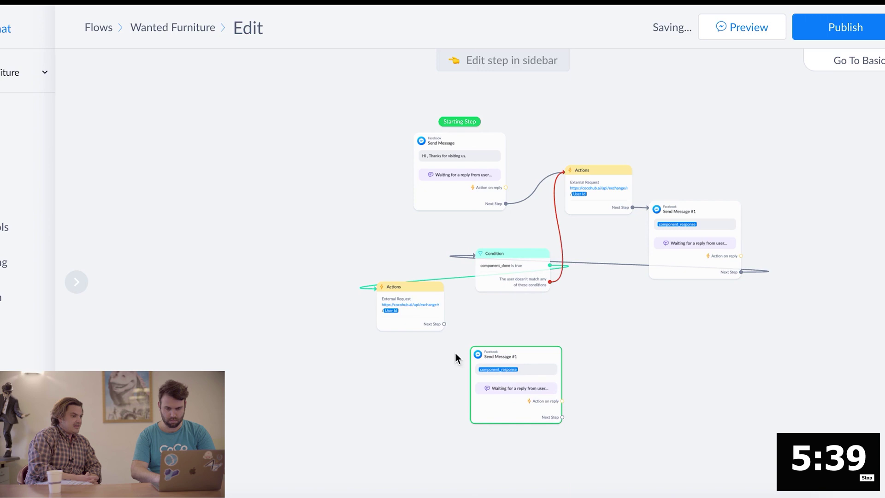
pyautogui.click(443, 324)
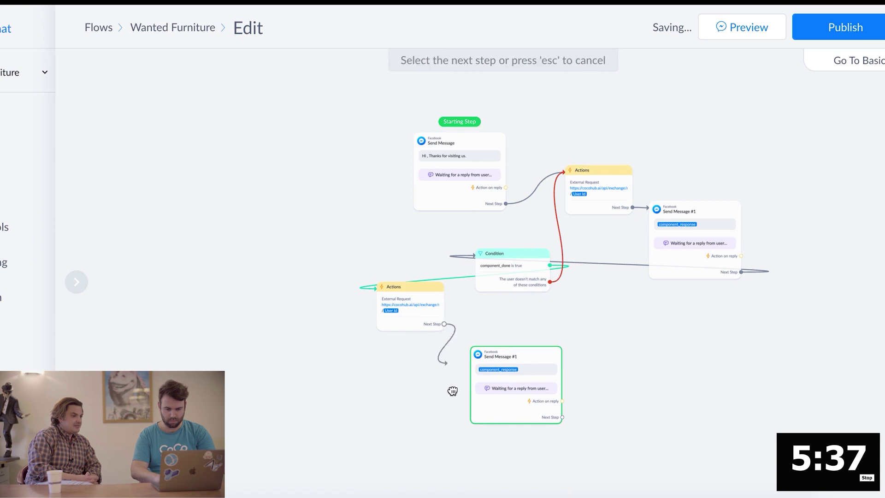
pyautogui.click(476, 404)
# Duplicate the Condition step, feed the copied message into it, and loop its no-match branch back to Actions
pyautogui.click(529, 270)
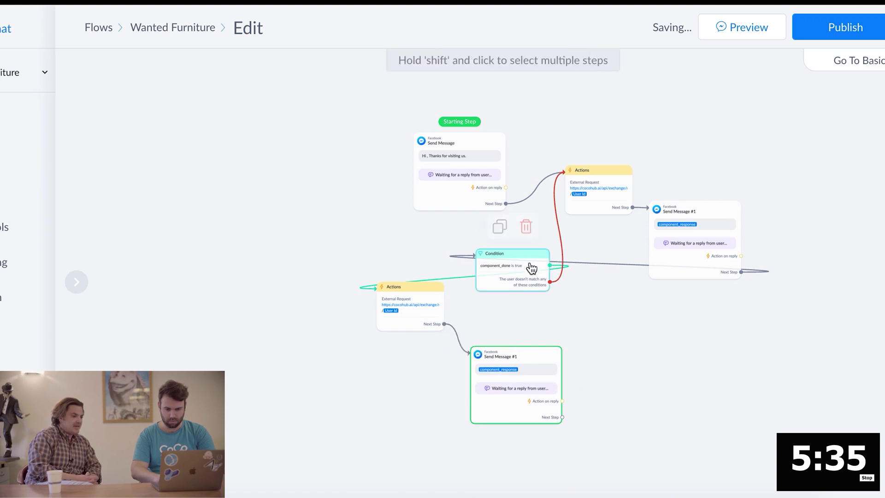
pyautogui.press('super+c')
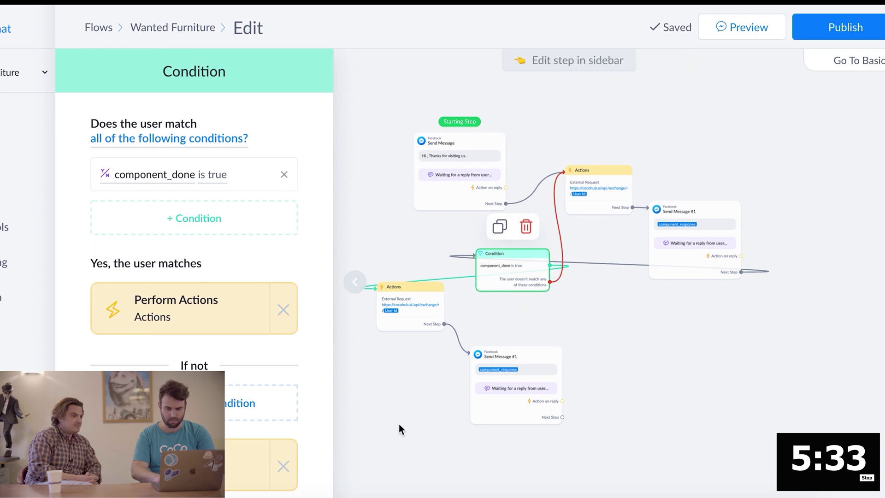
pyautogui.click(398, 424)
pyautogui.press('super+v')
pyautogui.moveTo(539, 309); pyautogui.dragTo(346, 395)
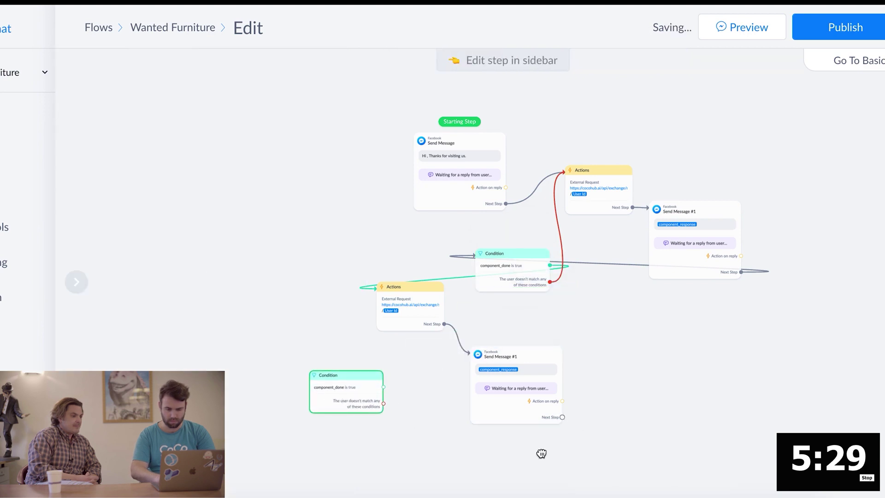
pyautogui.click(563, 417)
pyautogui.click(320, 405)
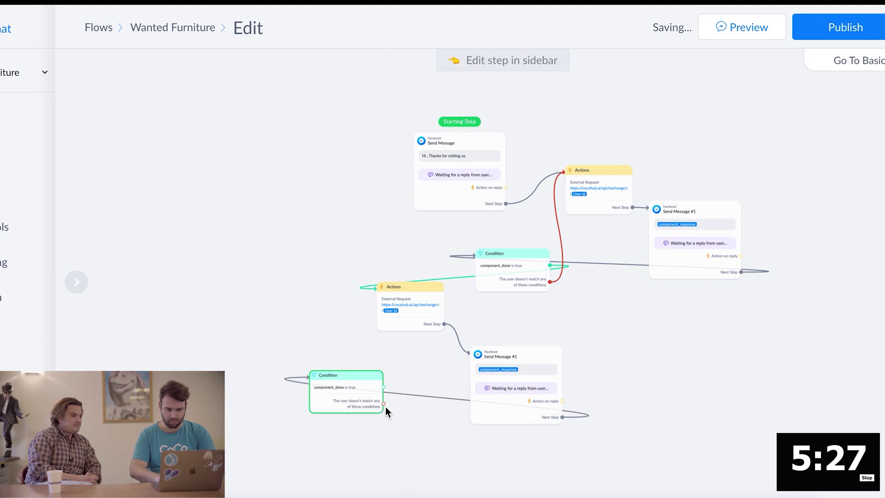
pyautogui.click(383, 403)
pyautogui.click(420, 318)
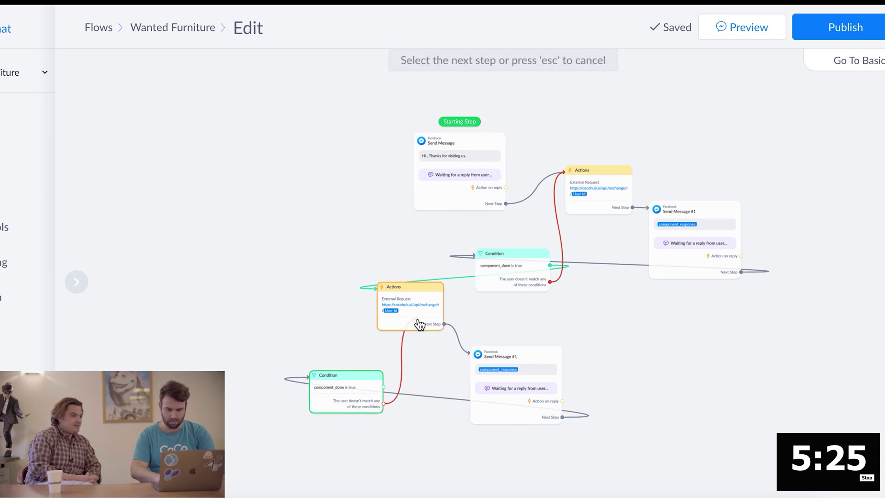
pyautogui.click(533, 381)
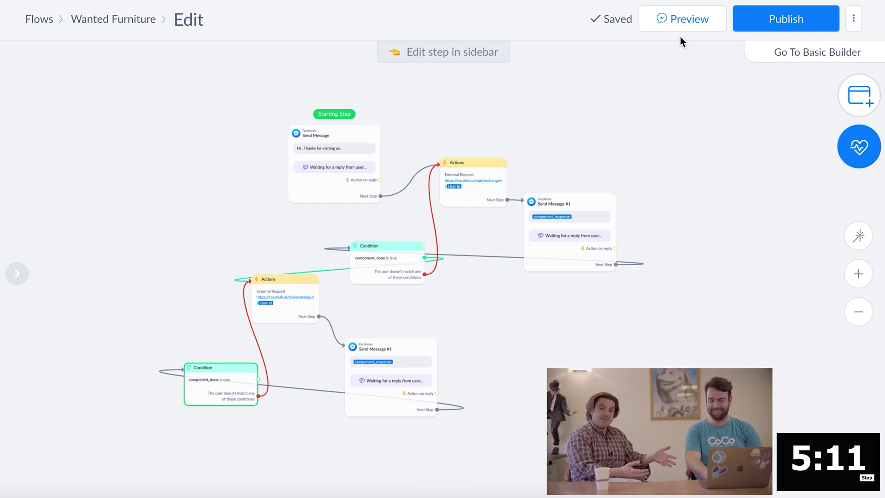
# Preview the Wanted Furniture flow to open it in Facebook Messenger
pyautogui.click(689, 18)
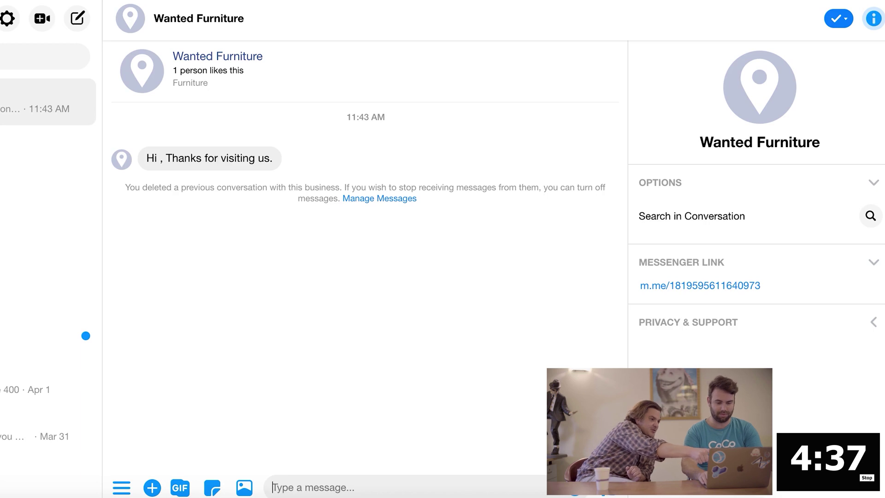
# Send 'Hi' to the bot to start the conversation
pyautogui.write('Hi')
pyautogui.press('BackSpace')
pyautogui.press('BackSpace')
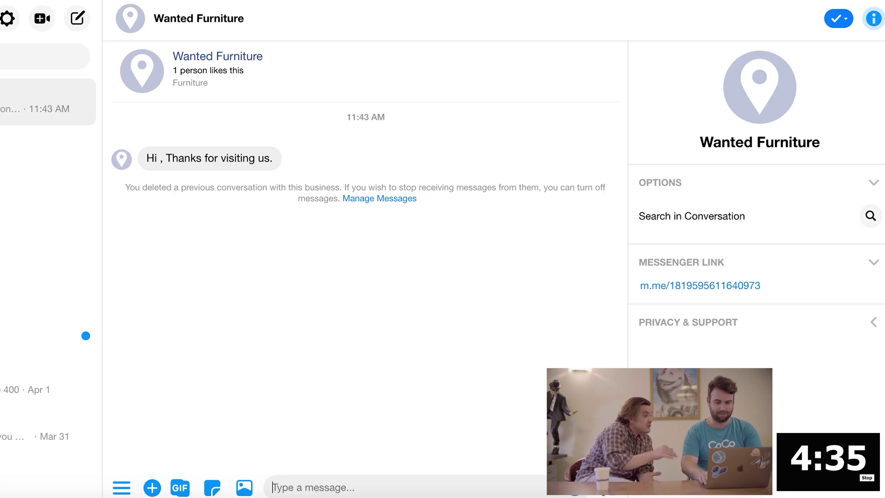
pyautogui.write('Hi')
pyautogui.press('Return')
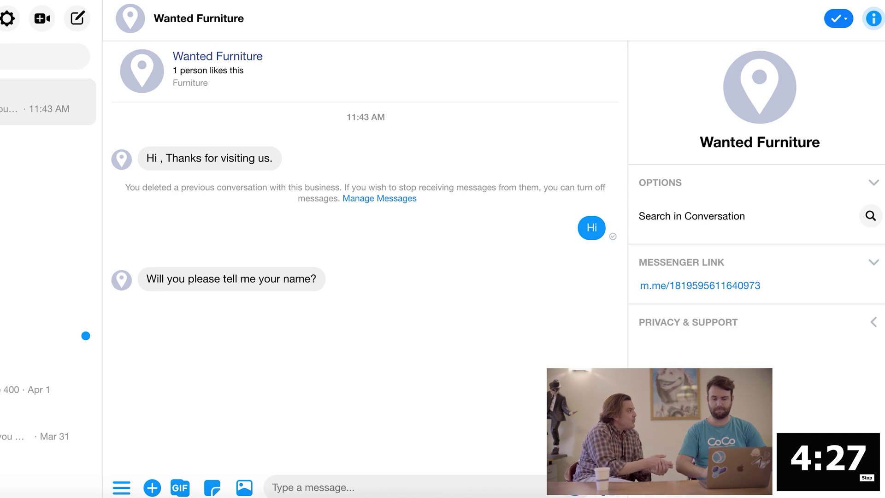
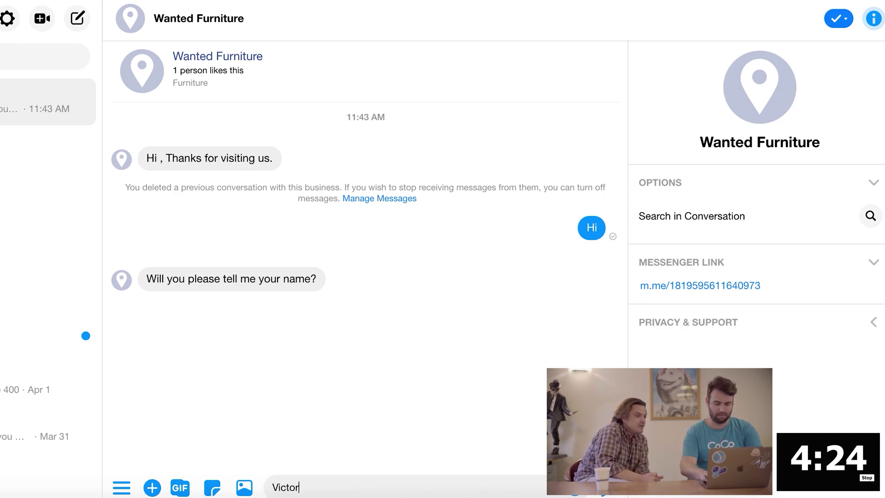
# Reply with the user's first and last name, then begin typing the last-name confirmation
pyautogui.press('Return')
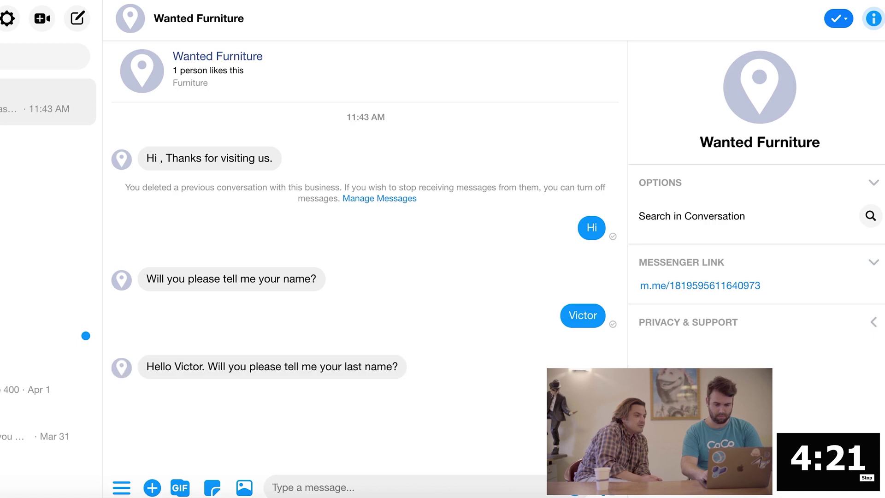
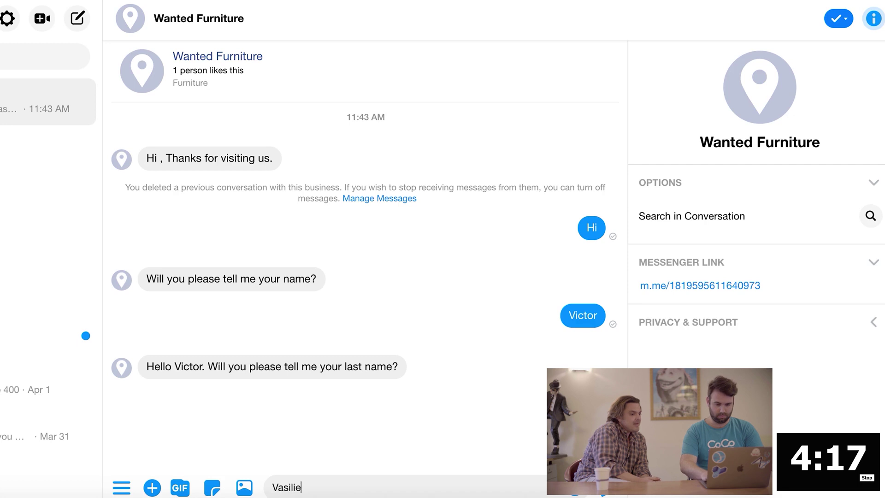
pyautogui.press('Return')
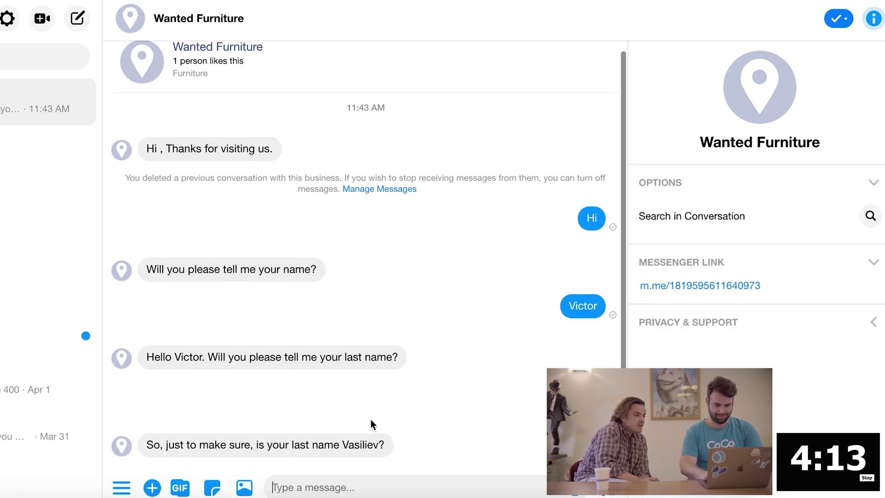
pyautogui.write('Y')
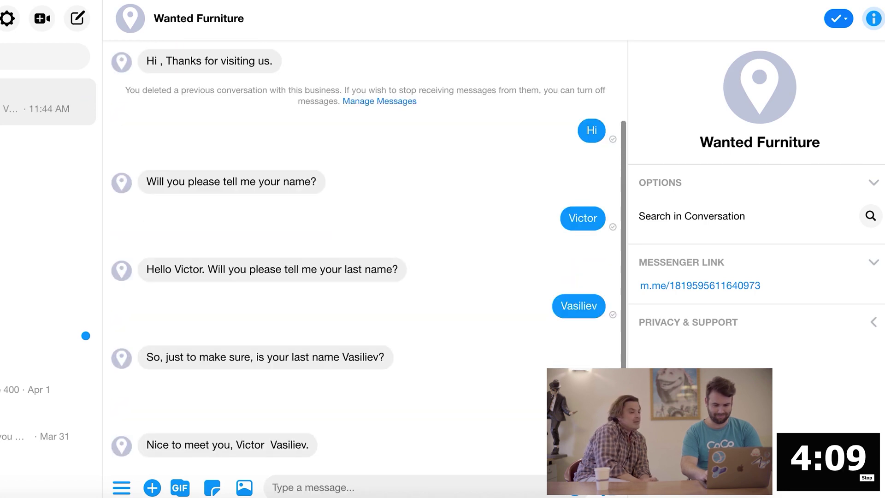
pyautogui.write('T')
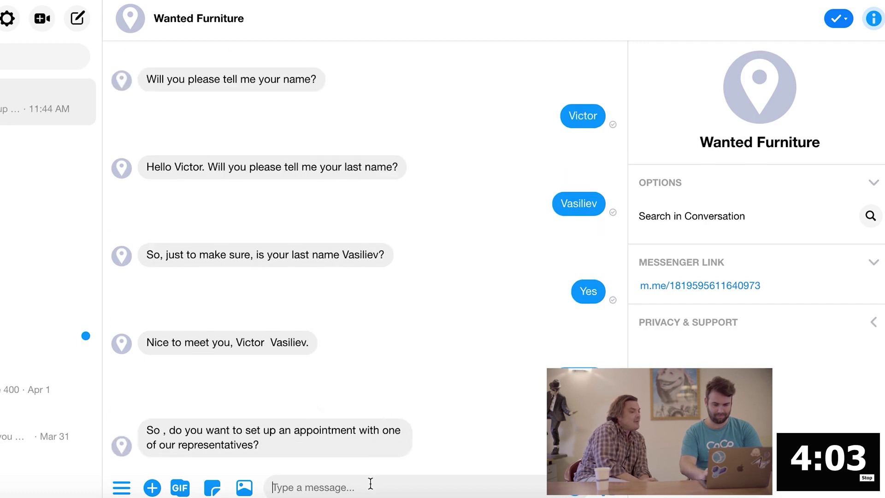
# Send a thank-you reply, then answer 'Yes' to accept the appointment offer
pyautogui.write('hi')
pyautogui.press('Return')
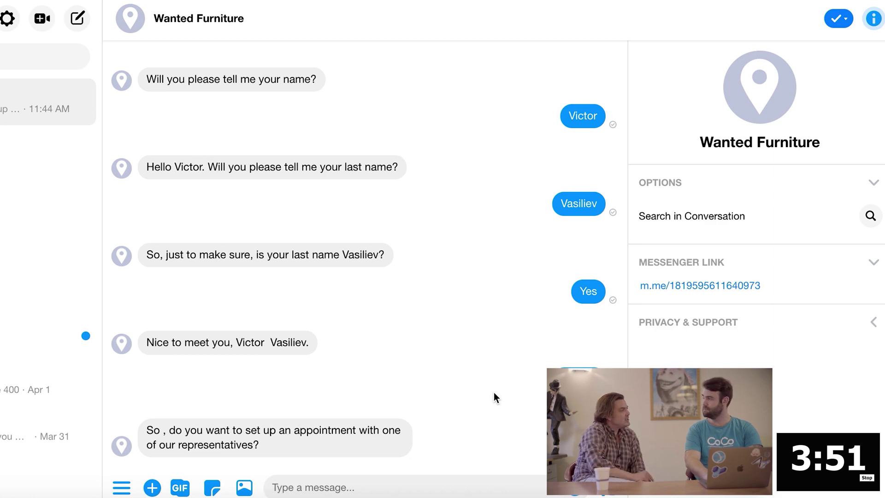
pyautogui.write('Yes')
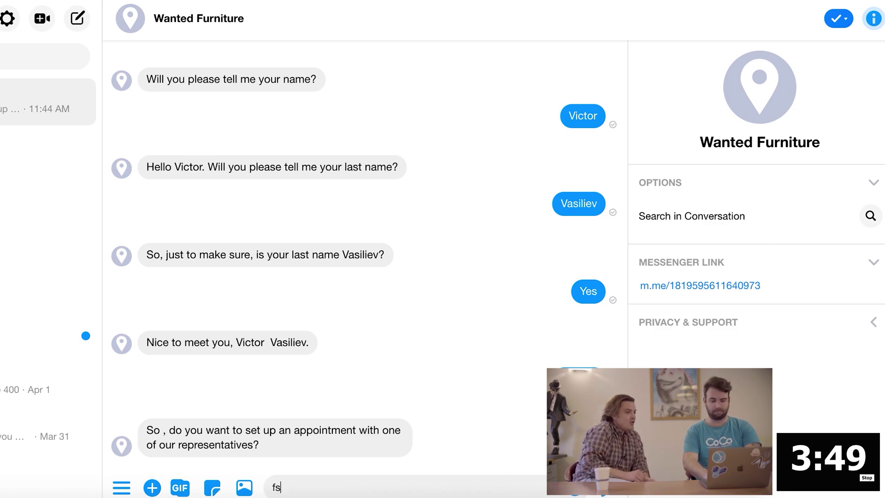
pyautogui.press('BackSpace')
pyautogui.press('BackSpace')
pyautogui.press('BackSpace')
pyautogui.write('Yes')
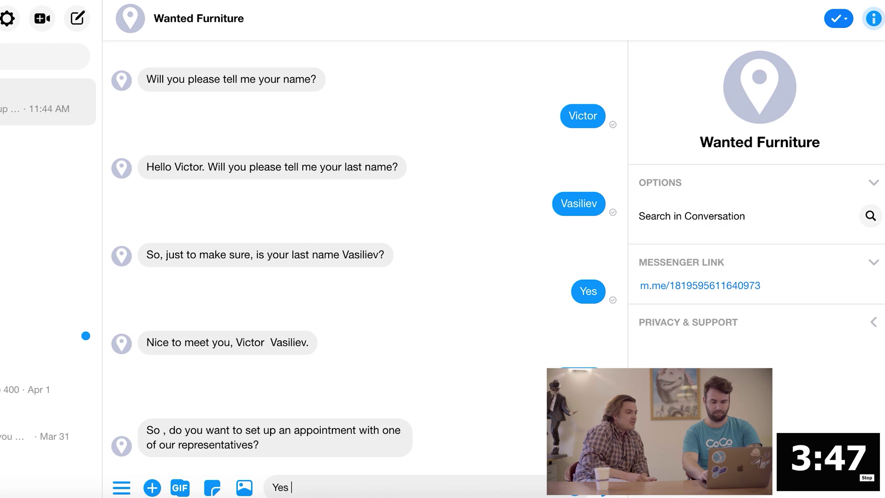
pyautogui.press('Return')
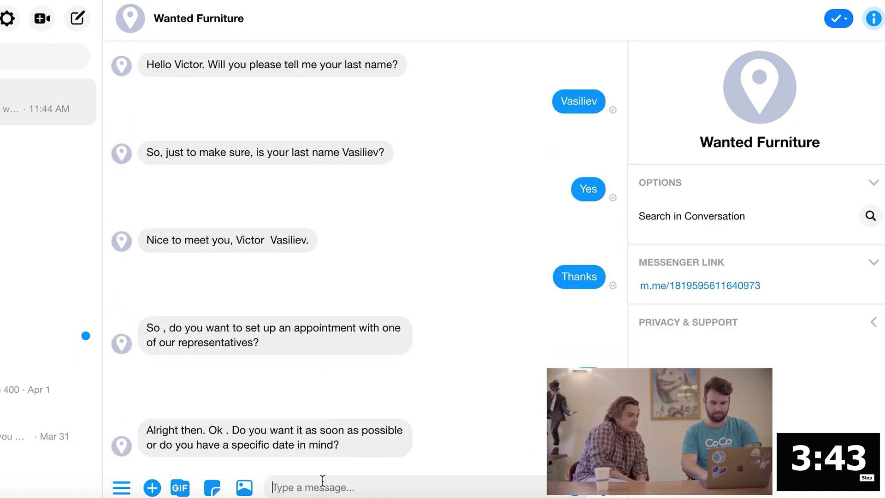
# Choose Thursday as the appointment day and book the 17:00 time slot
pyautogui.write('Tomo')
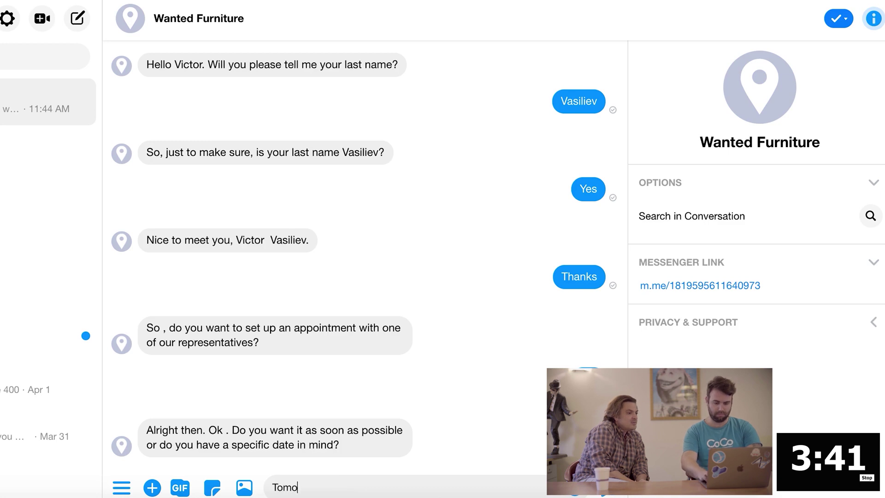
pyautogui.write('rr')
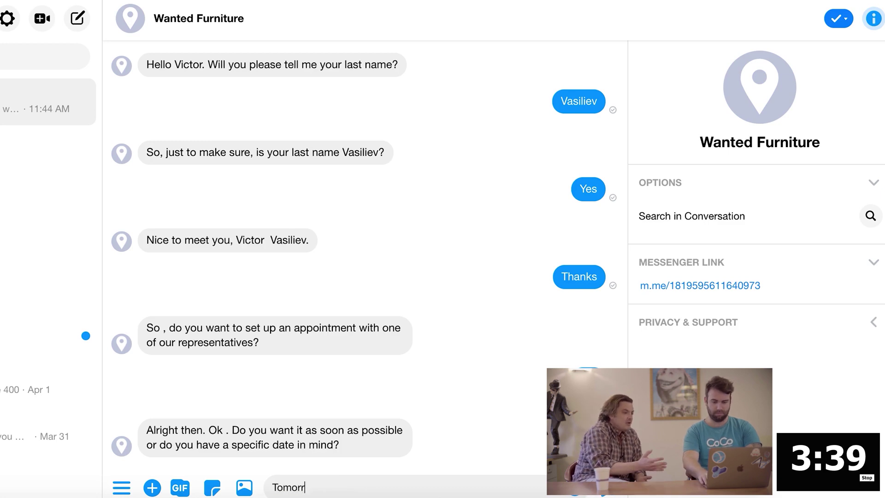
pyautogui.press('BackSpace')
pyautogui.press('BackSpace')
pyautogui.press('BackSpace')
pyautogui.press('BackSpace')
pyautogui.press('BackSpace')
pyautogui.press('BackSpace')
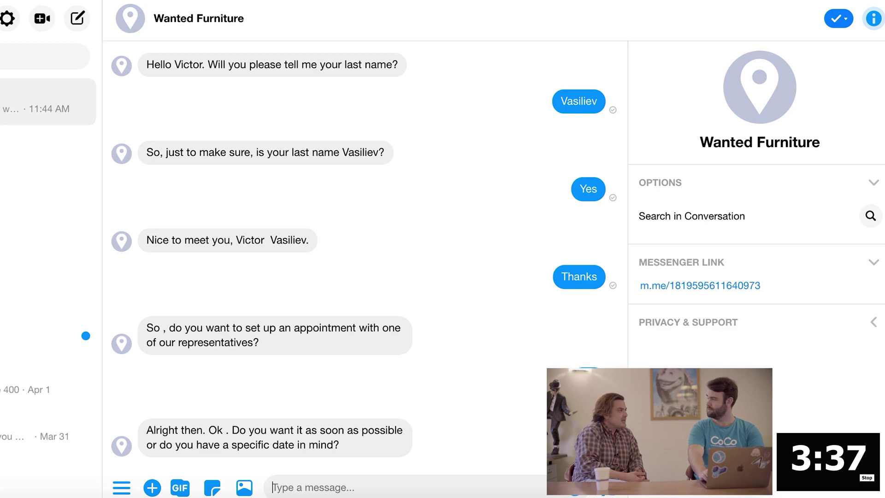
pyautogui.write('Thu')
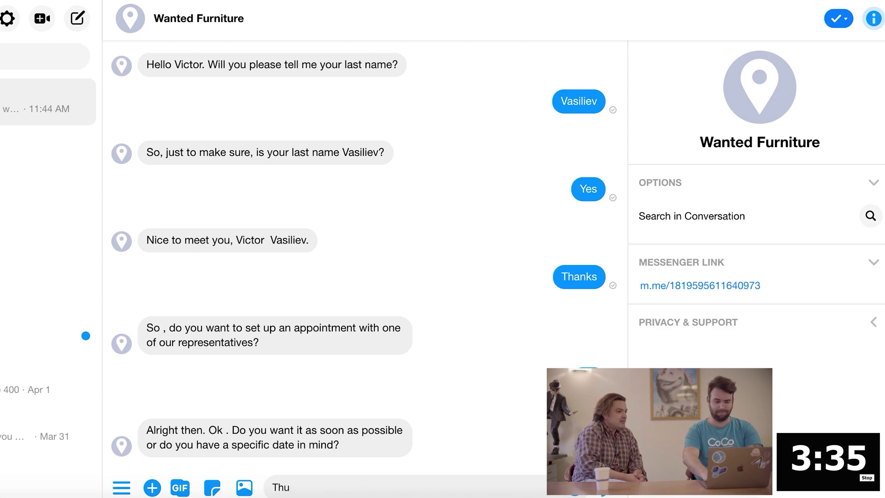
pyautogui.write('rsday')
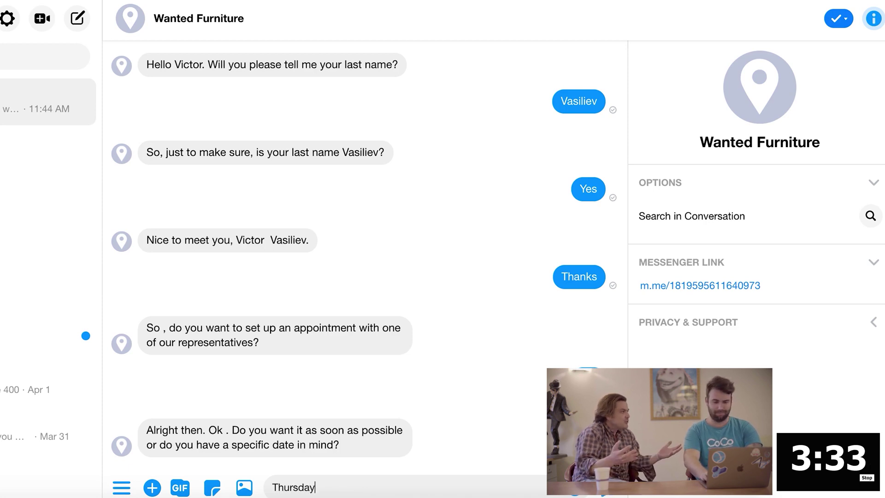
pyautogui.press('Return')
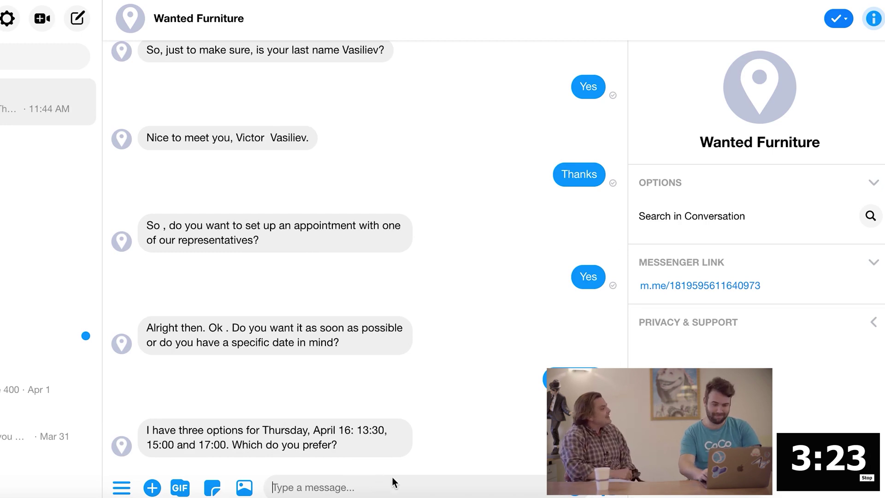
pyautogui.write('17:')
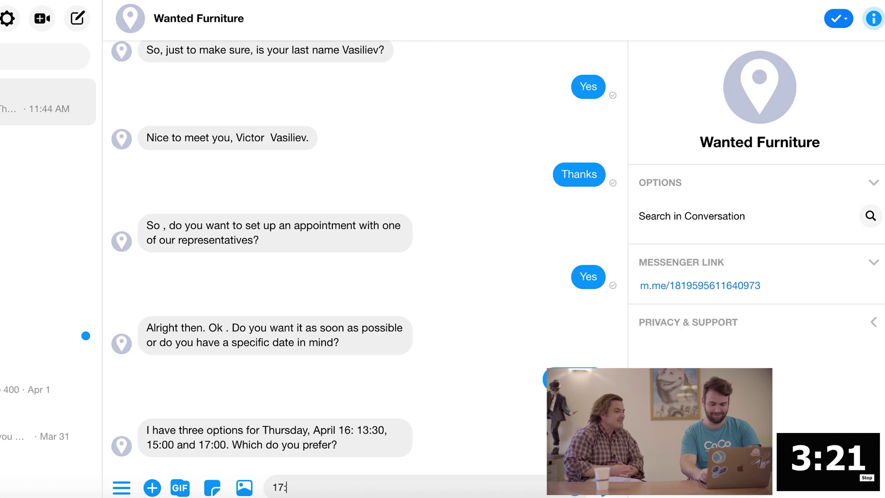
pyautogui.write('00')
pyautogui.press('Return')
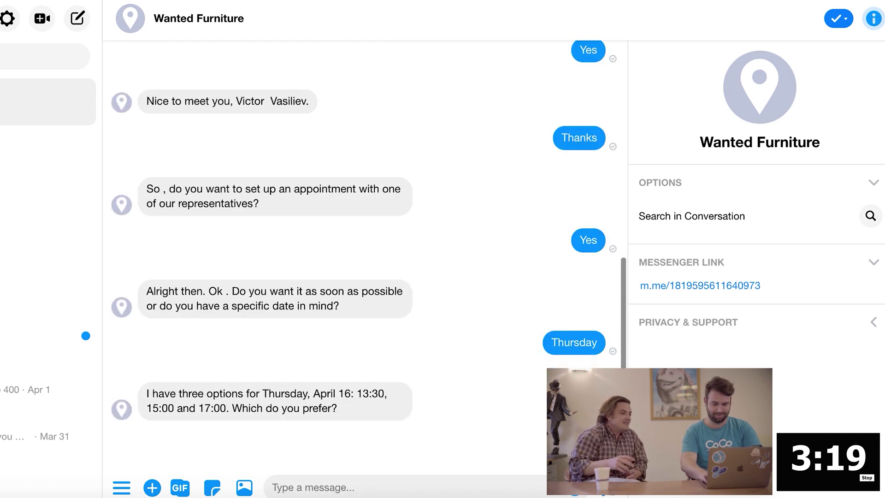